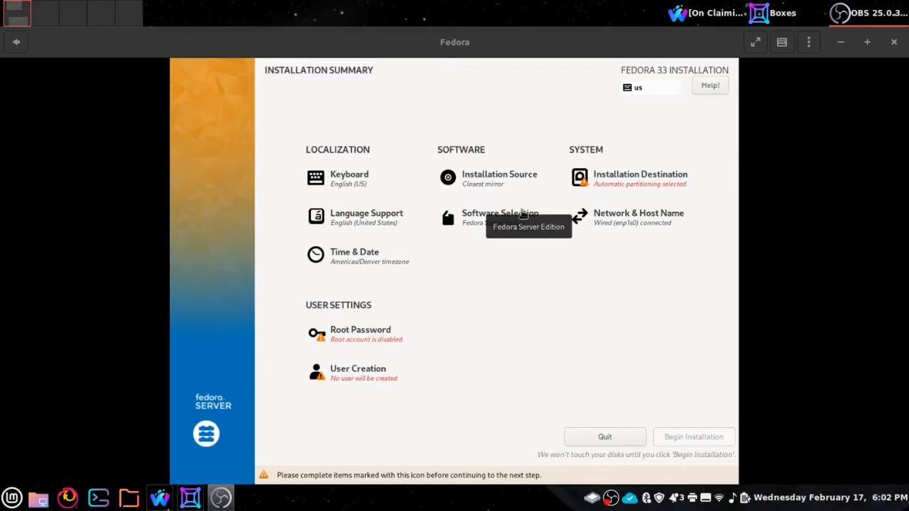
Step: Open Software Selection from the Fedora 33 Installation Summary
left_click(523, 215)
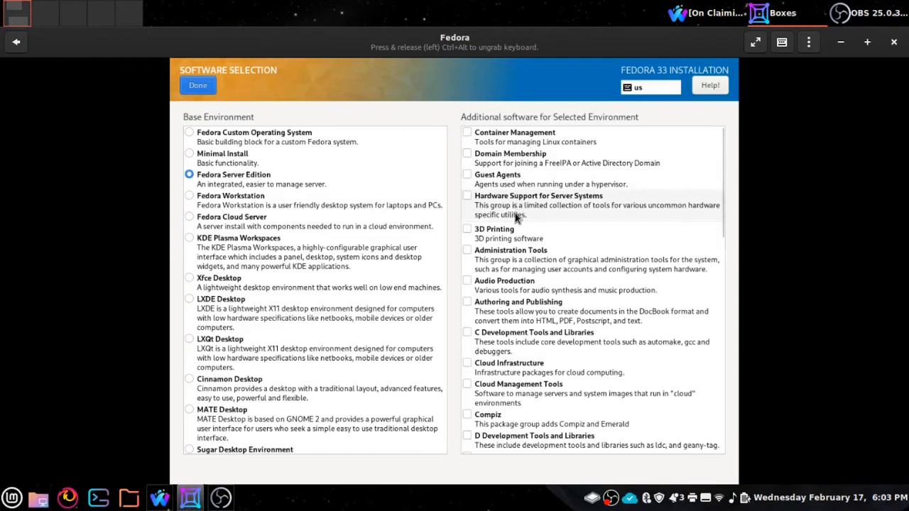
scroll(519, 214, "down", 1)
scroll(519, 214, "down", 1)
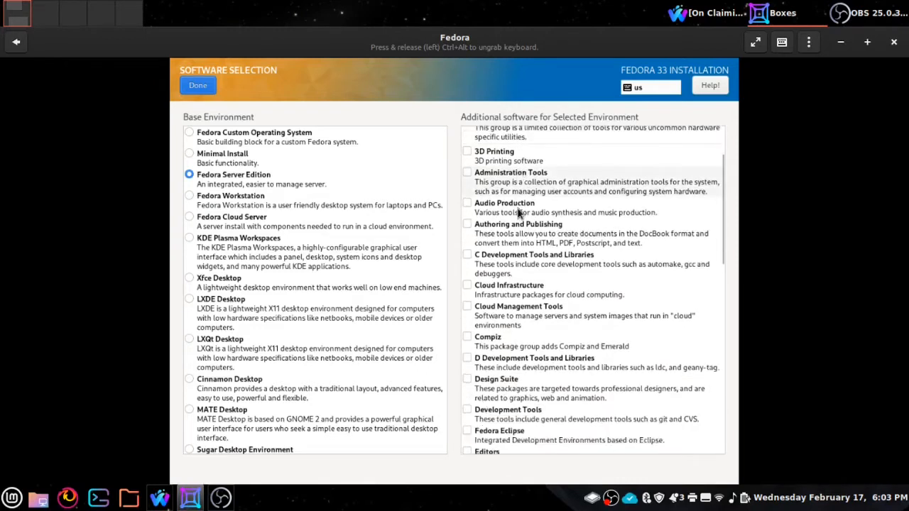
scroll(518, 213, "down", 1)
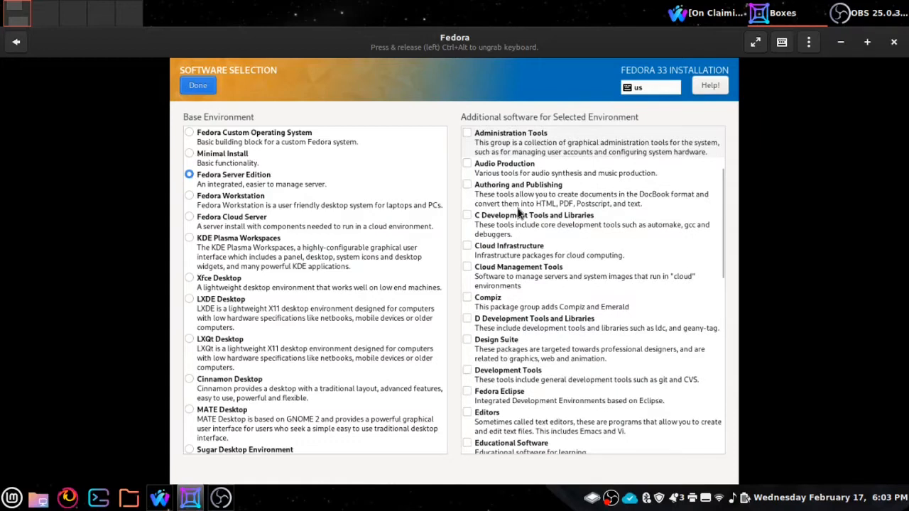
scroll(518, 214, "down", 1)
scroll(518, 214, "down", 1)
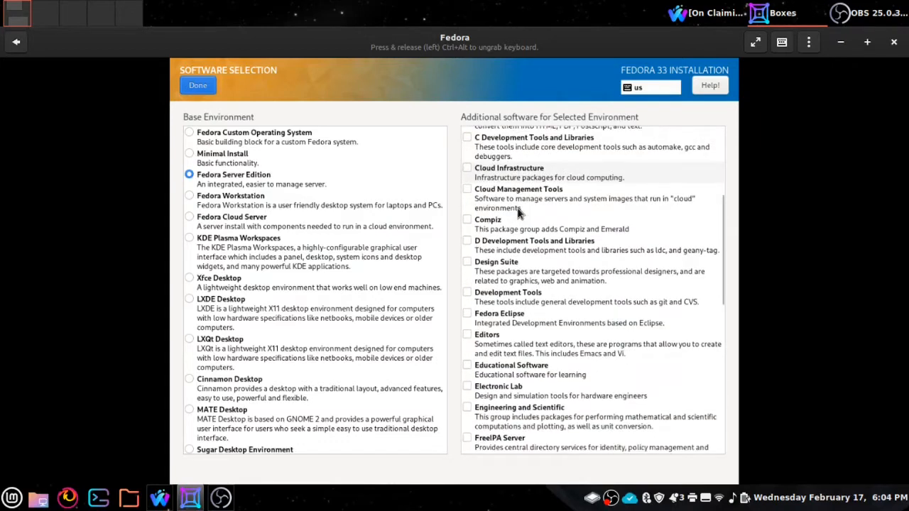
scroll(519, 213, "down", 1)
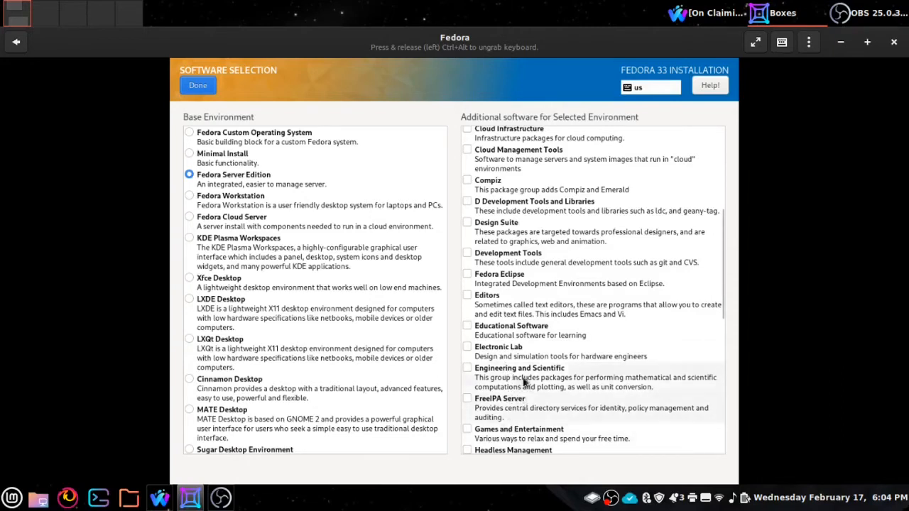
scroll(531, 338, "down", 8)
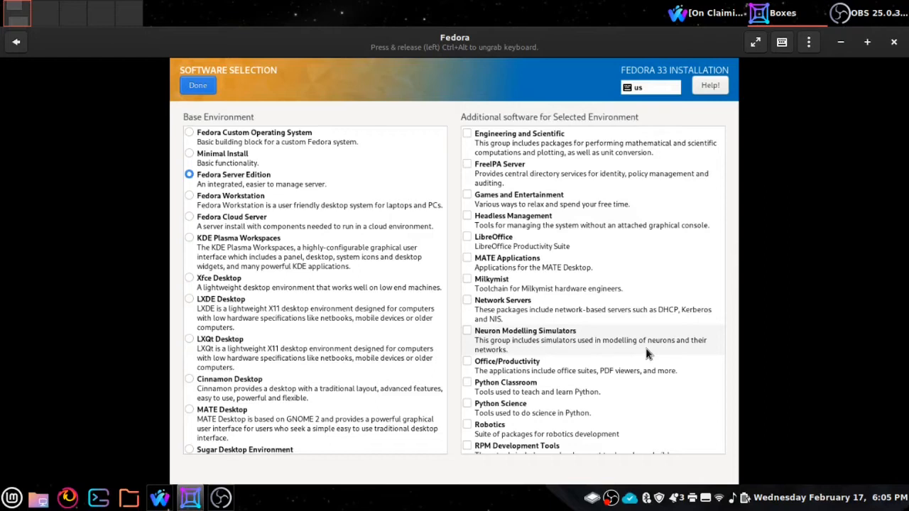
scroll(639, 341, "down", 1)
scroll(638, 342, "down", 3)
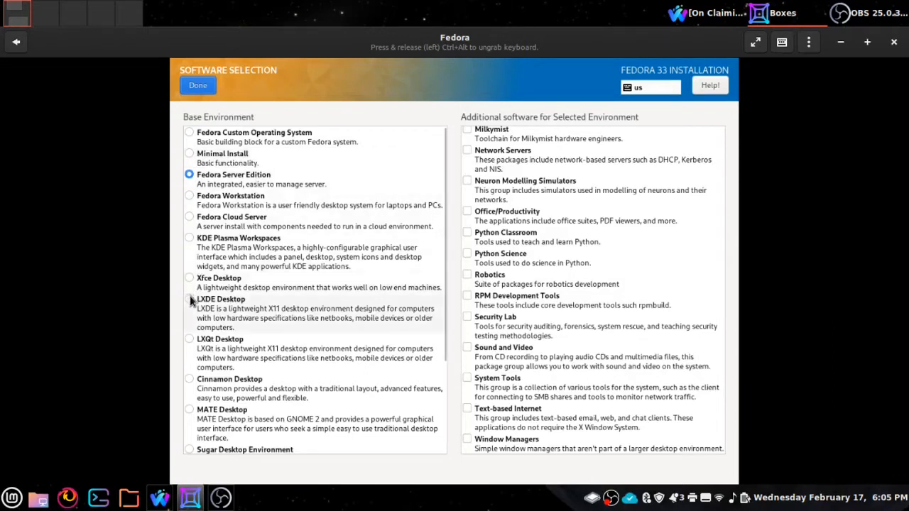
Step: Choose Cinnamon Desktop as the base environment instead of Fedora Server Edition
left_click(188, 379)
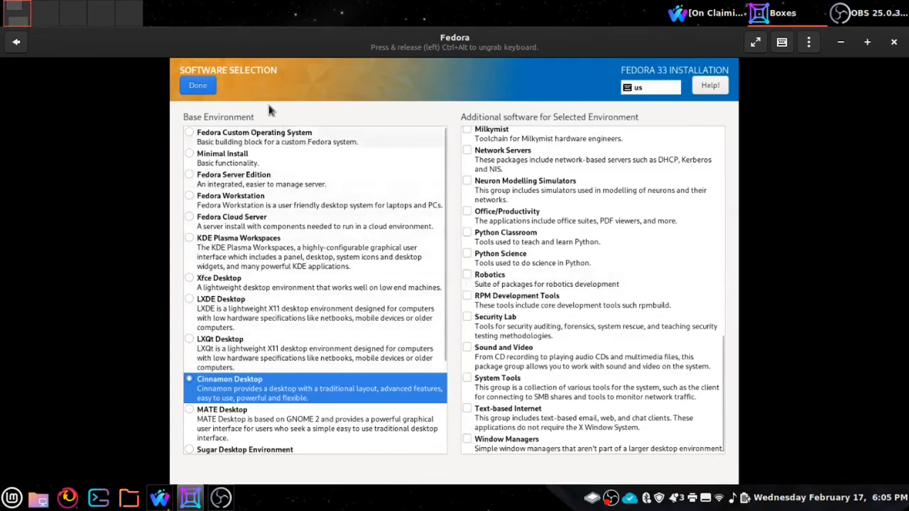
left_click(198, 85)
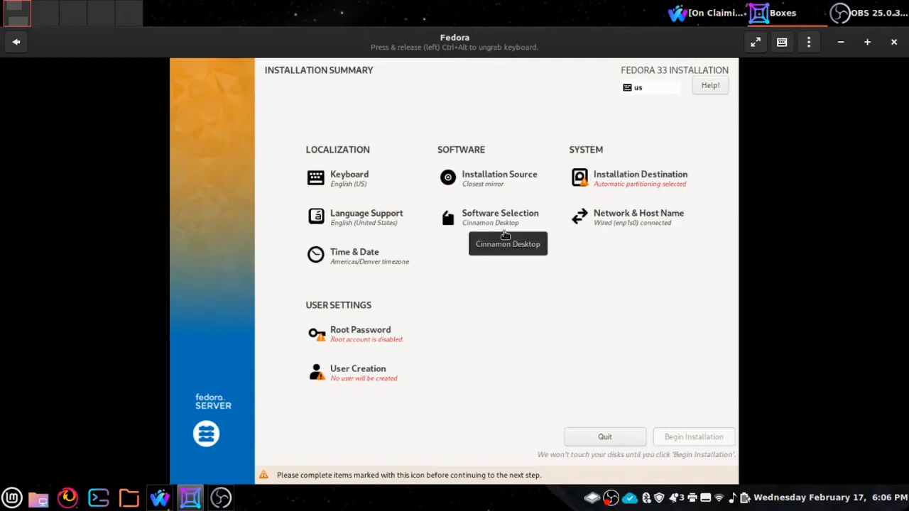
Step: Keep the 28.11 GiB vda disk with Automatic storage configuration as the destination
left_click(606, 183)
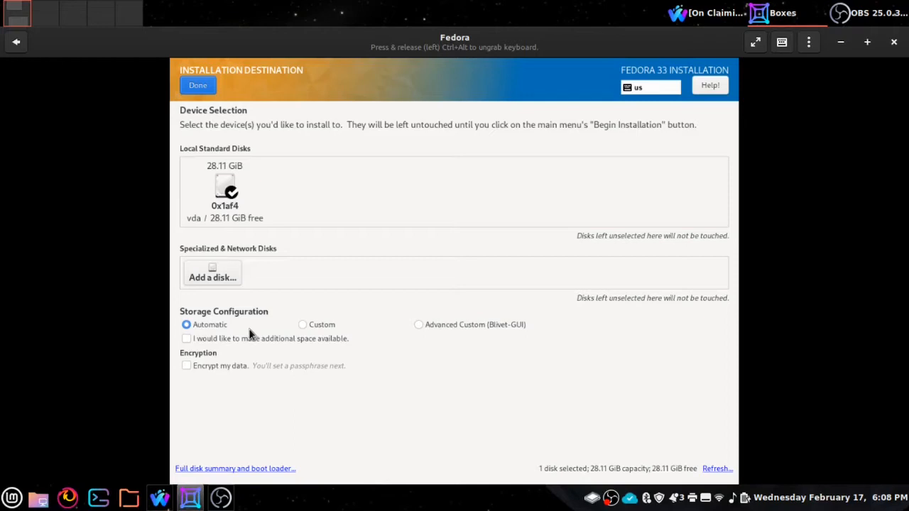
left_click(199, 86)
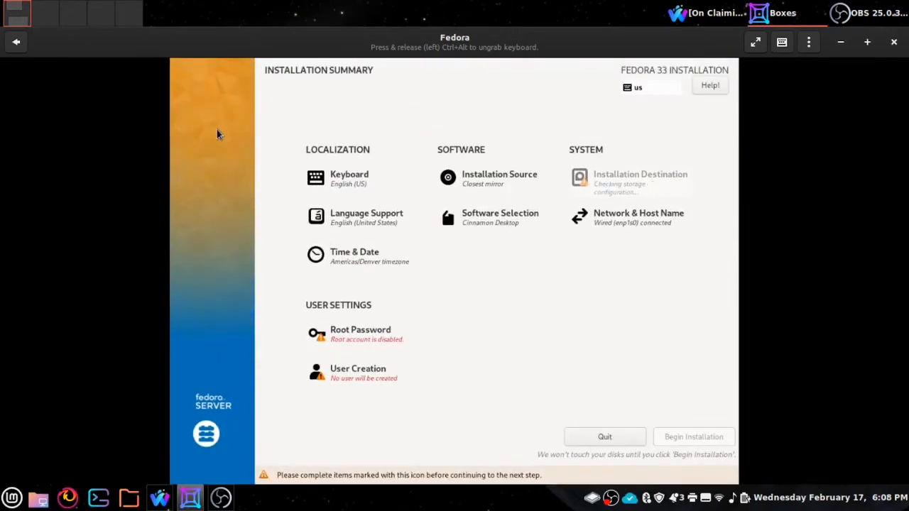
Step: Enter and confirm a strong root password, then return to the summary
left_click(359, 339)
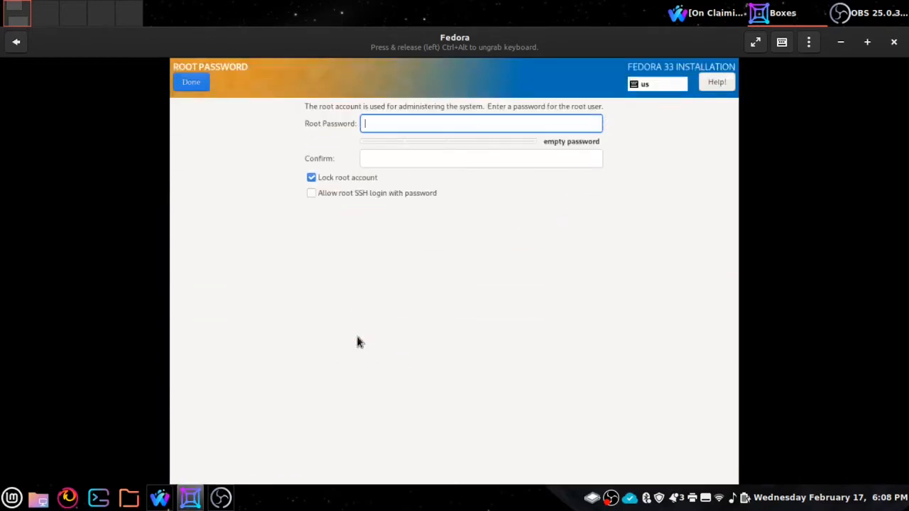
type("**********")
key("Tab")
type("**********")
key("Tab")
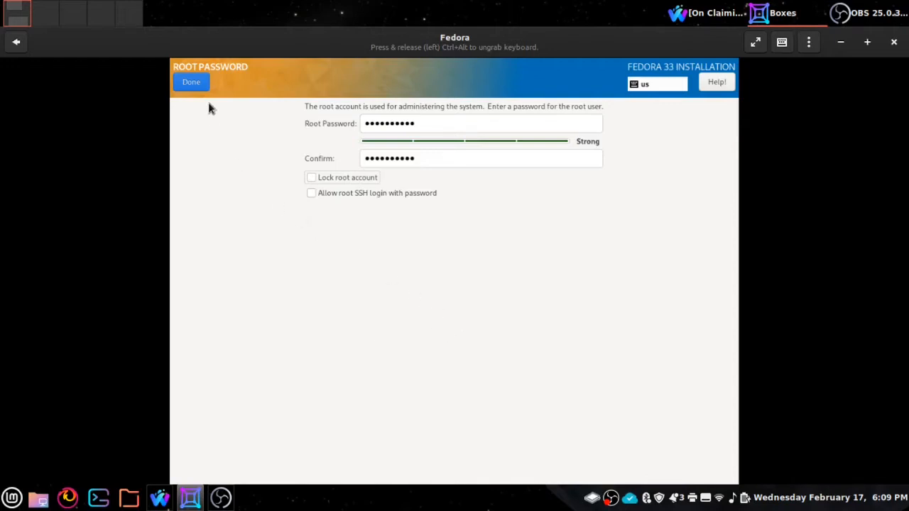
left_click(195, 81)
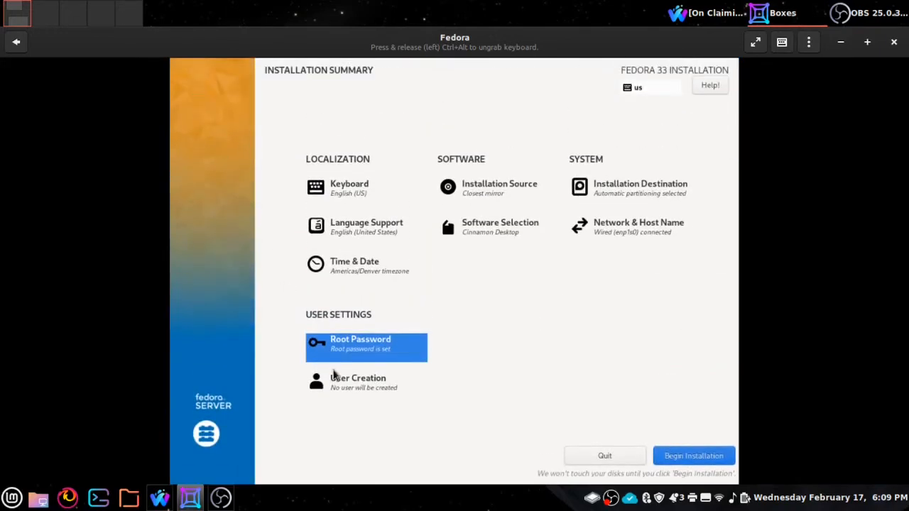
Step: Enter the new user's full name and user name, and make the user an administrator
left_click(338, 380)
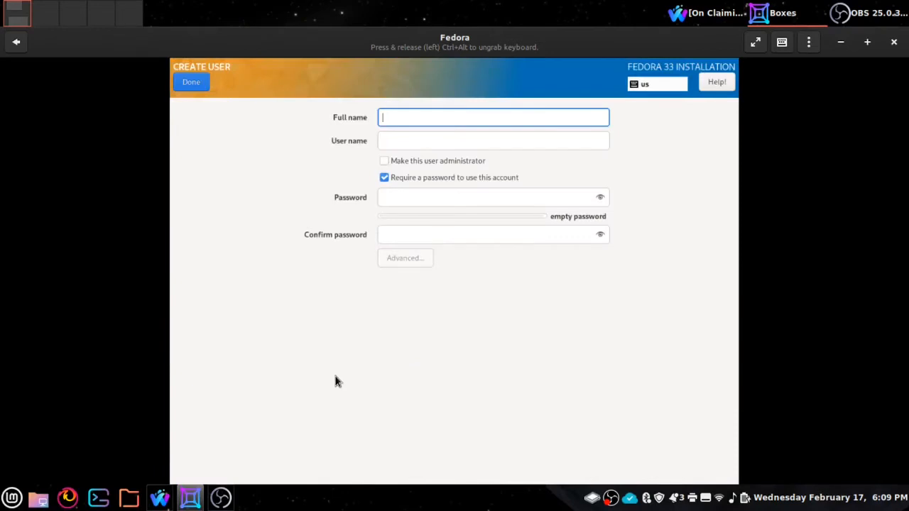
type("Rick Copple")
key("Tab")
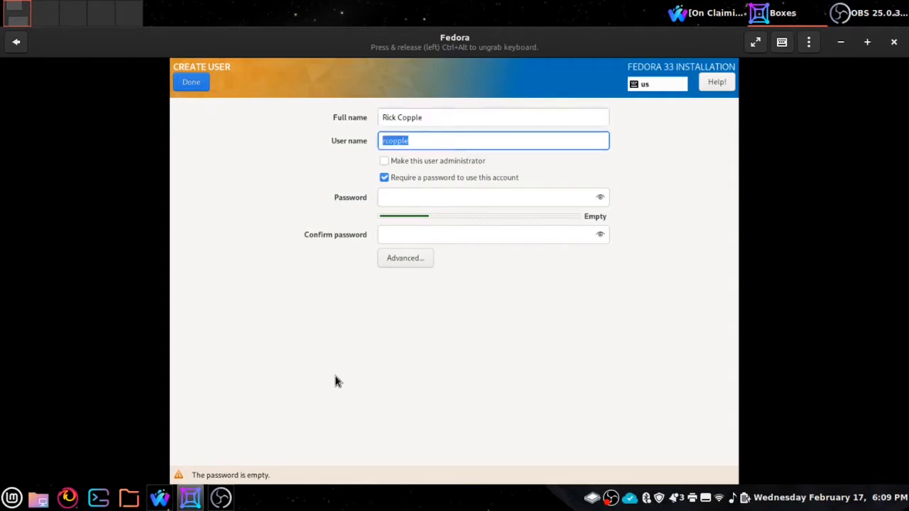
type("rick")
key("Tab")
key("space")
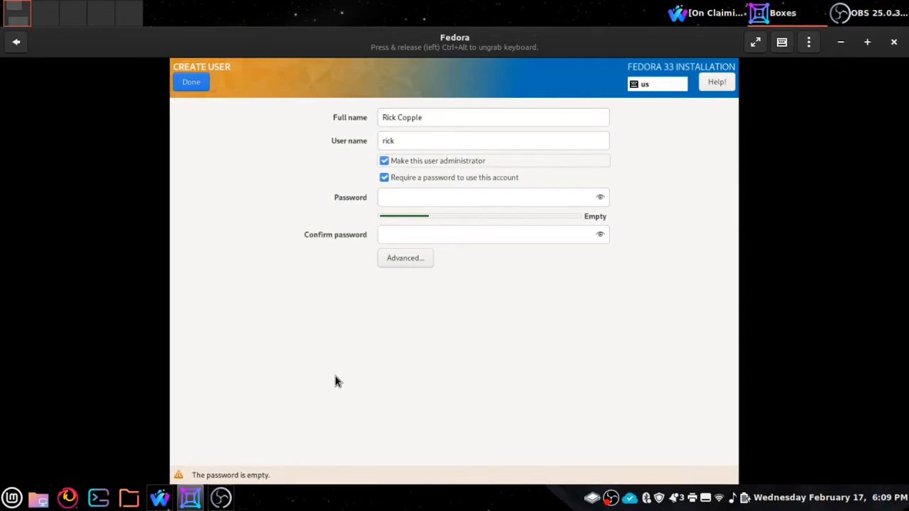
Step: Type the user's password and its confirmation
key("Tab")
key("Tab")
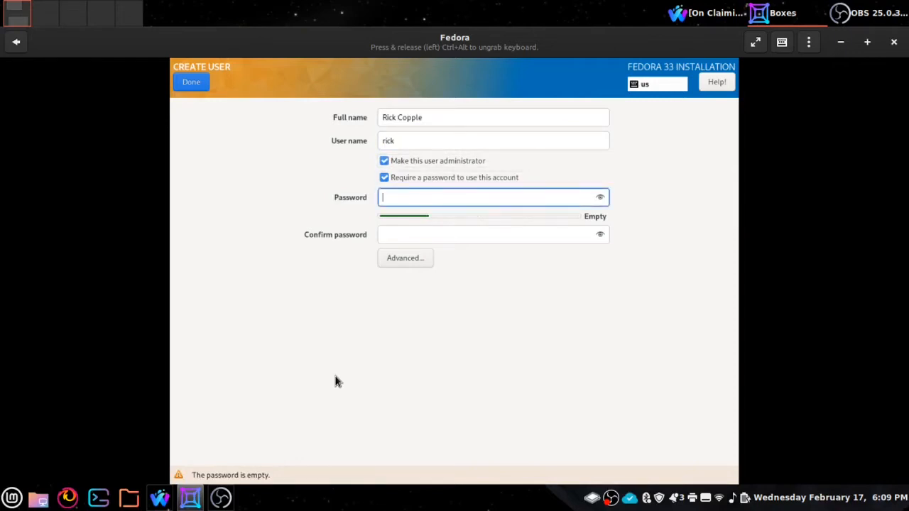
type("••••••••••")
key("Tab")
type("••••••••••")
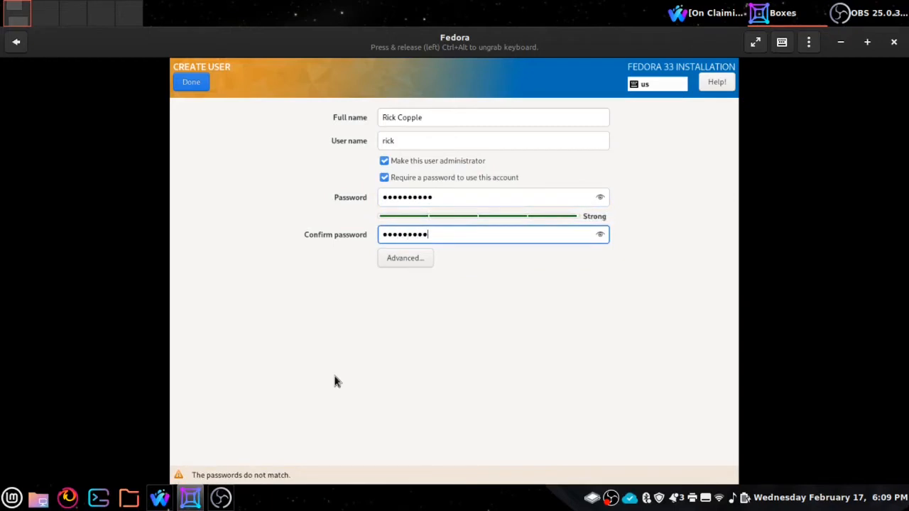
left_click(400, 261)
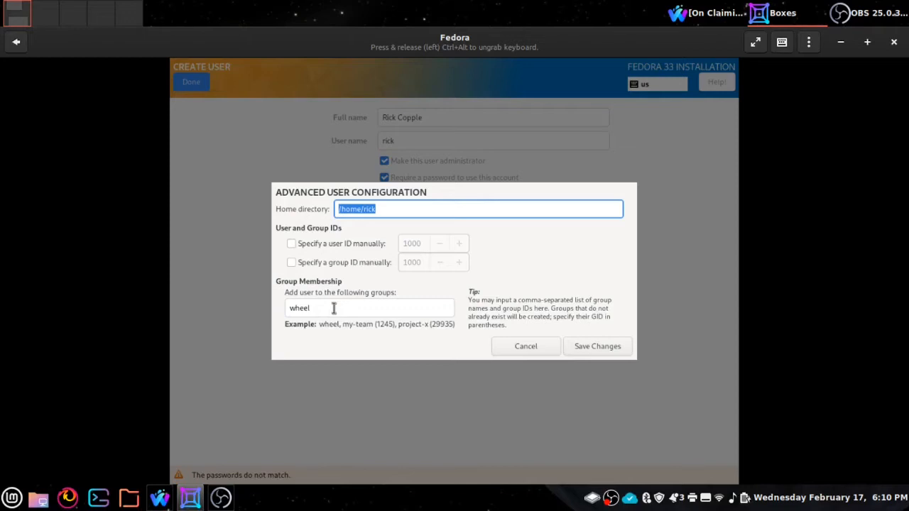
left_click(525, 347)
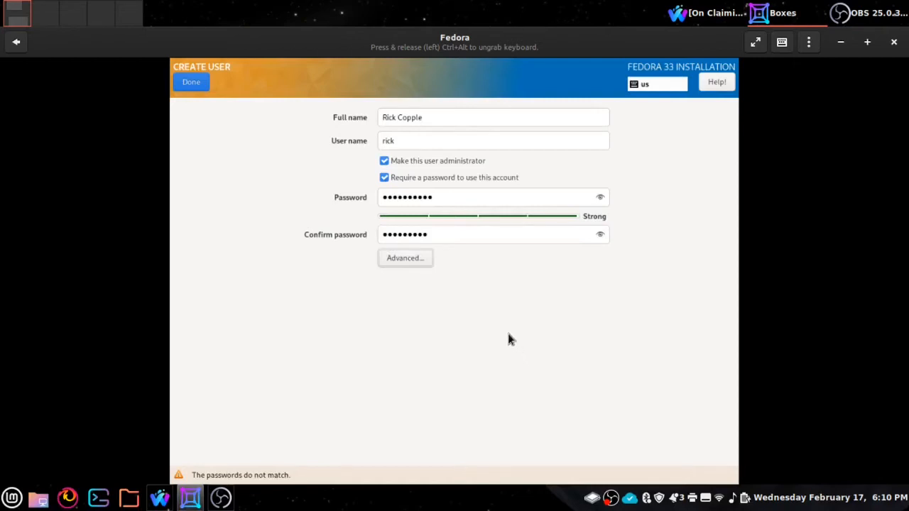
Step: Clear and retype the user's password and confirmation so both fields match
left_click(197, 84)
left_click_drag(457, 204, 372, 184)
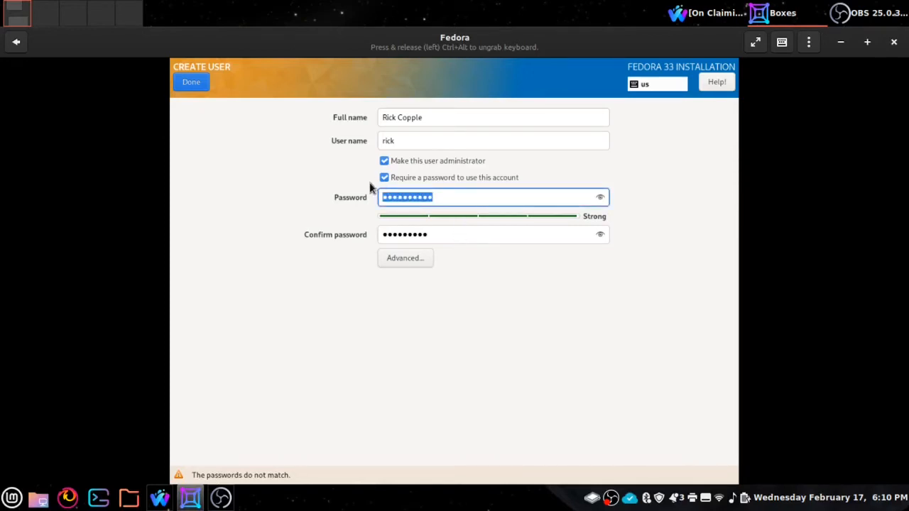
key("BackSpace")
type("***")
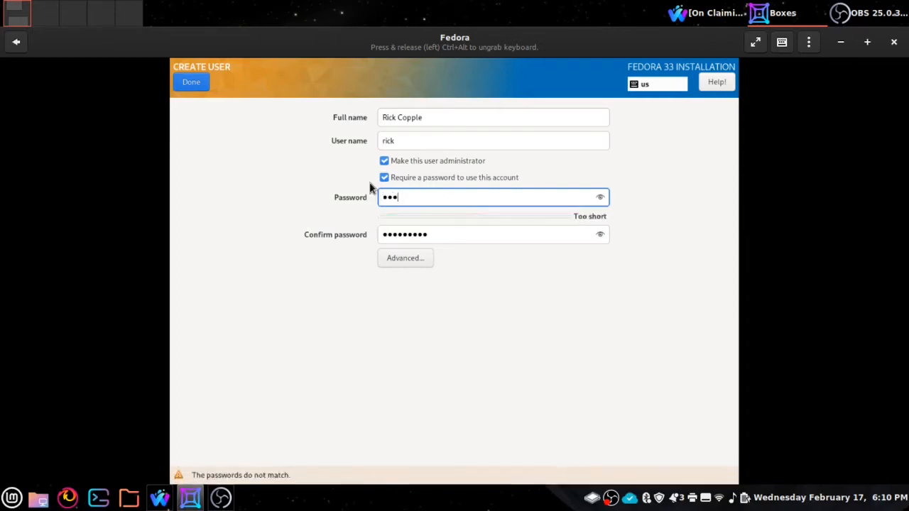
type("*******")
key("Tab")
type("******")
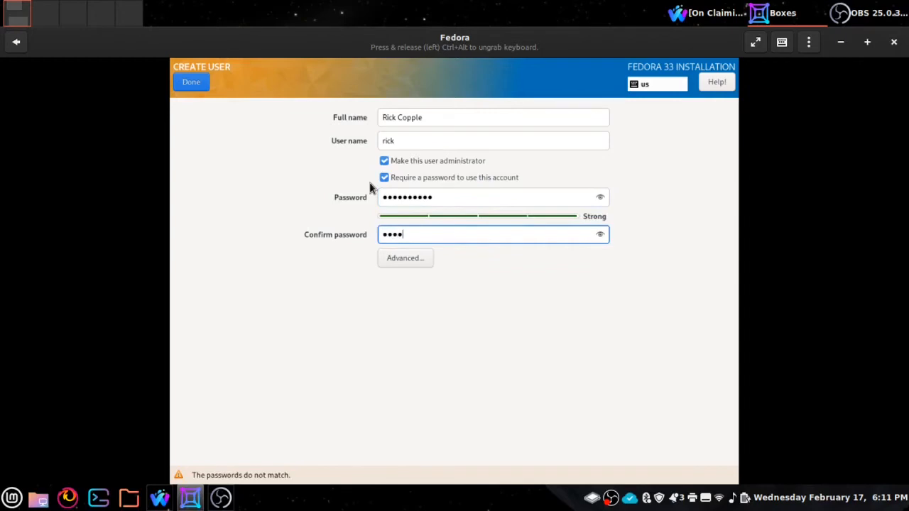
type("****")
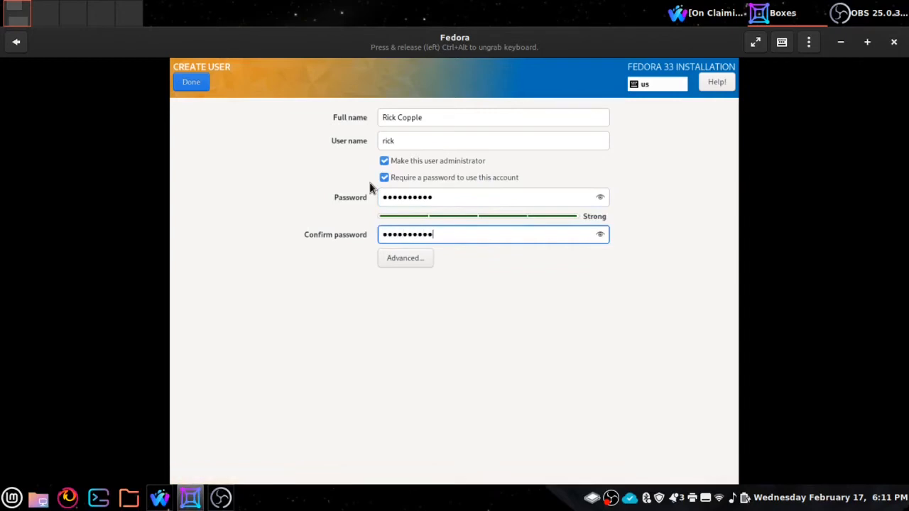
key("Tab")
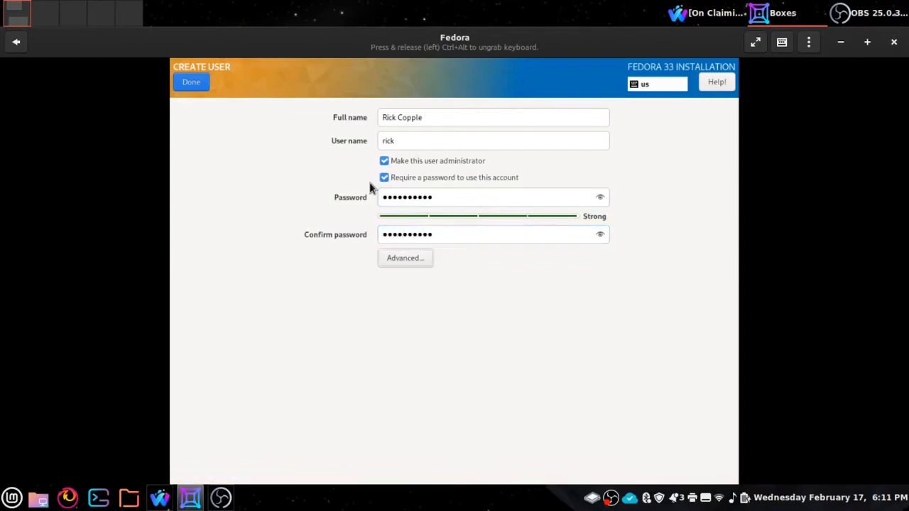
Step: Confirm the user account and finish installing into the Fedora Cinnamon desktop
left_click(196, 83)
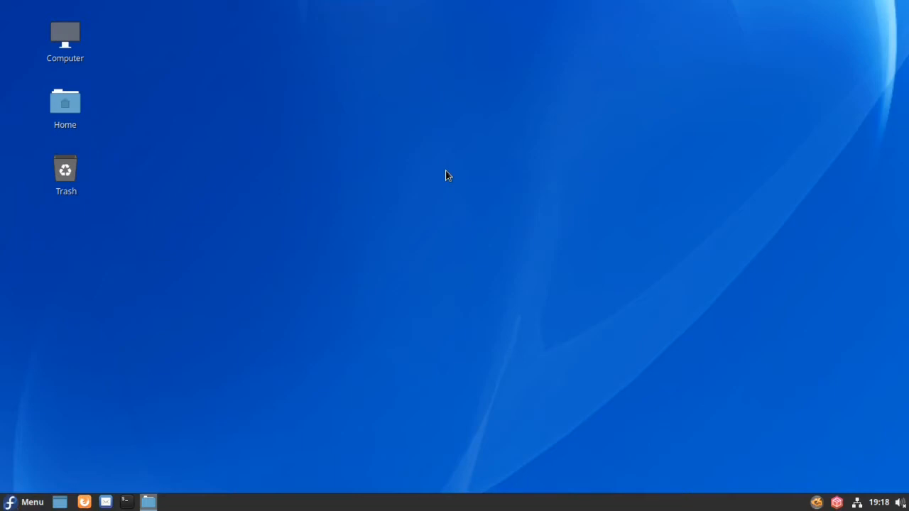
left_click(19, 504)
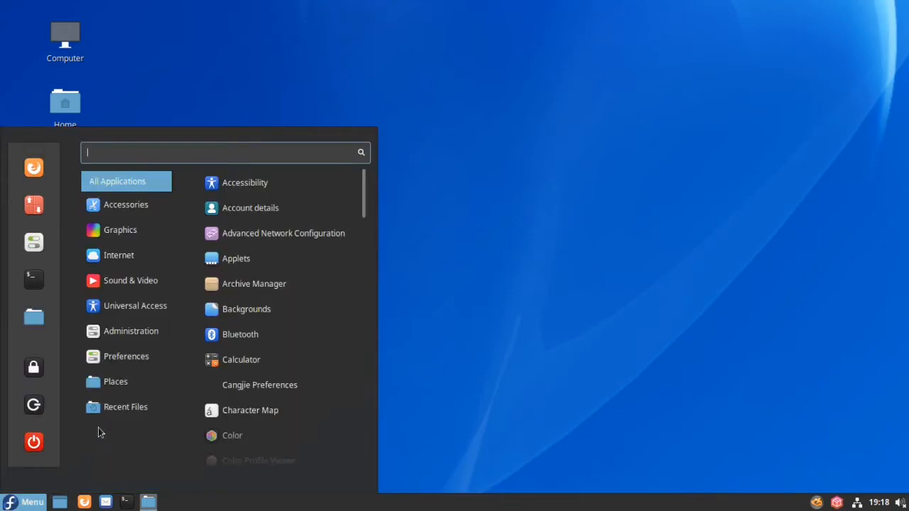
mouse_move(112, 396)
mouse_move(117, 351)
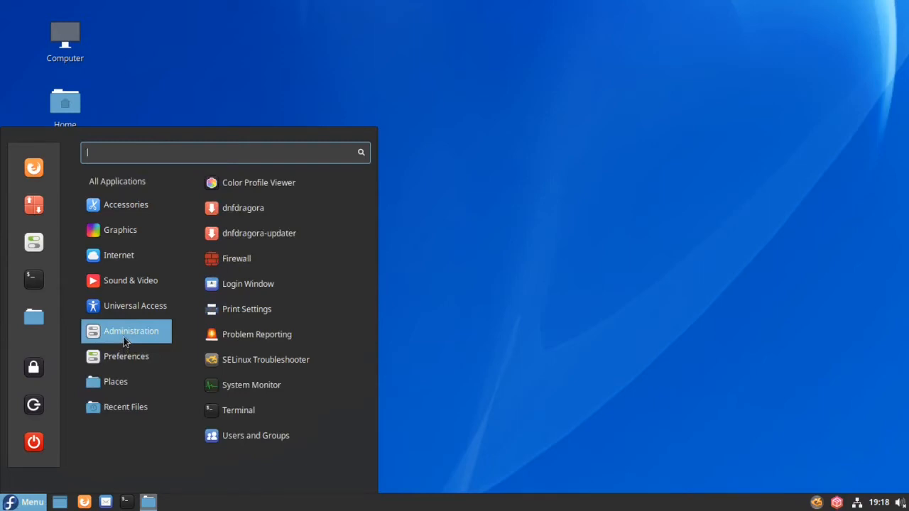
mouse_move(130, 306)
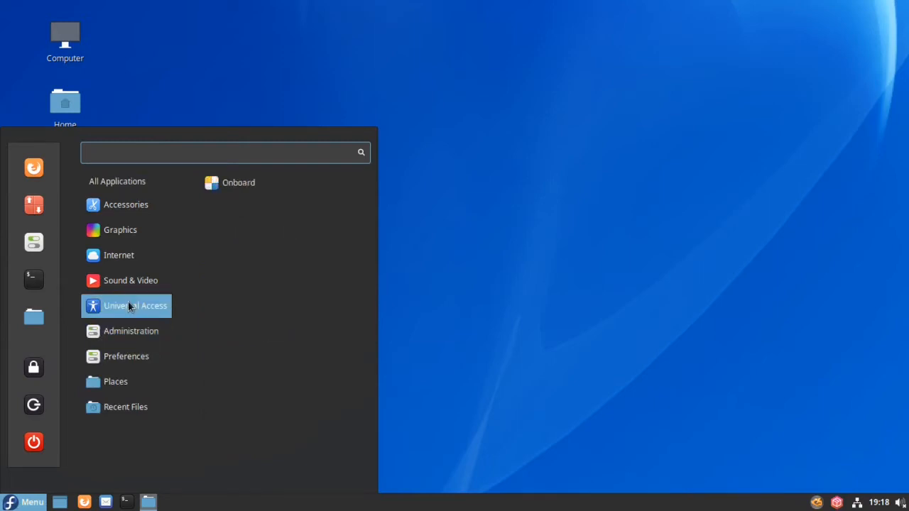
mouse_move(128, 288)
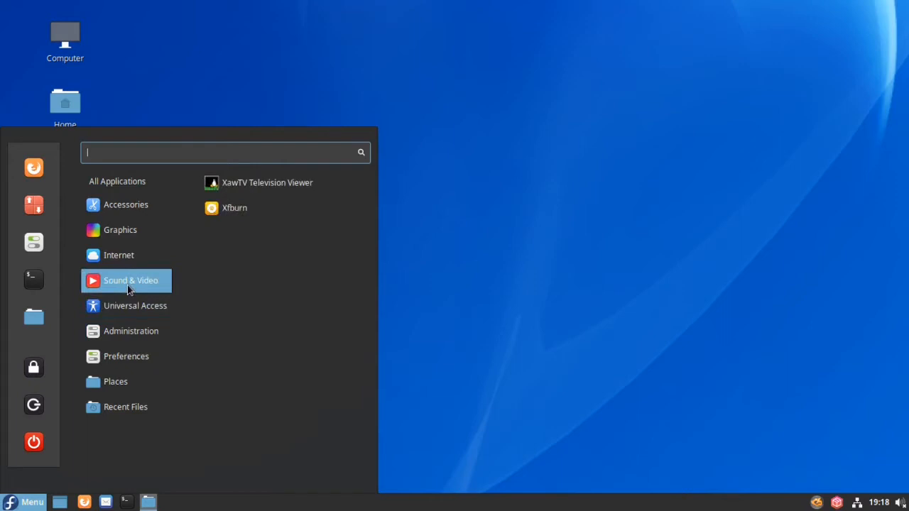
mouse_move(128, 265)
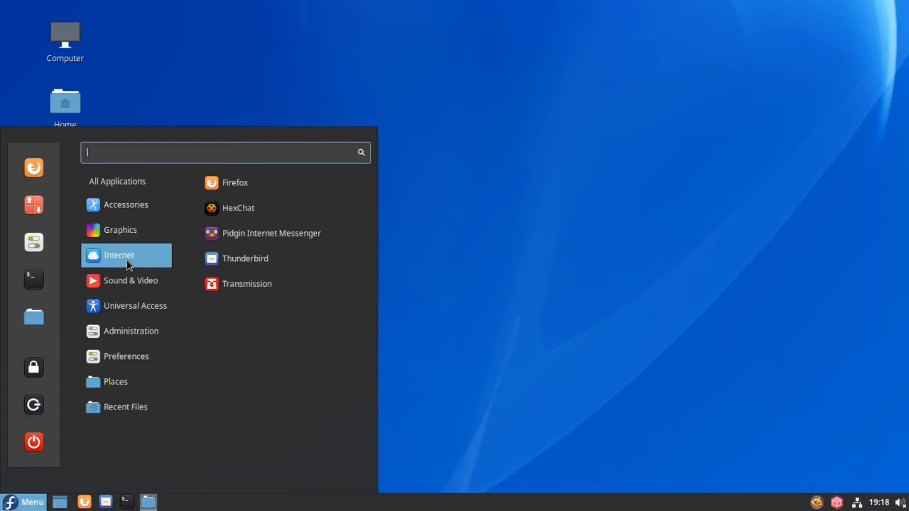
mouse_move(128, 226)
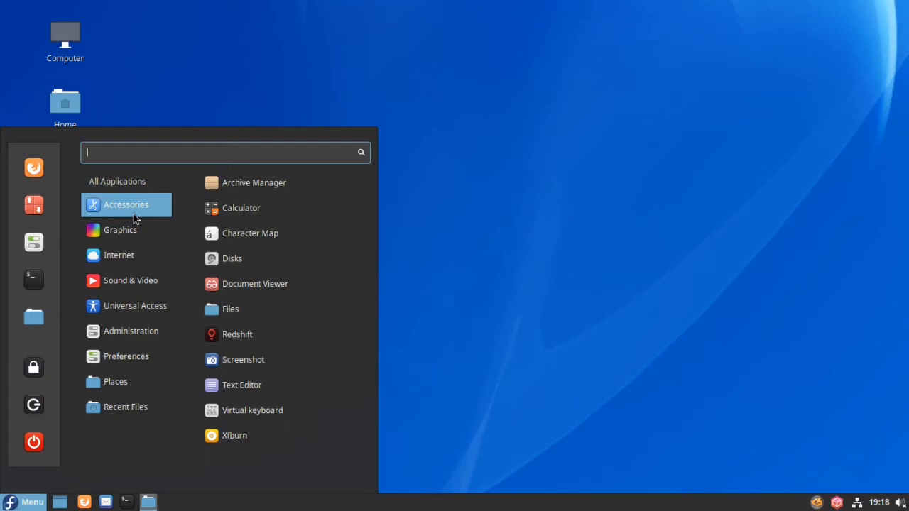
left_click(477, 287)
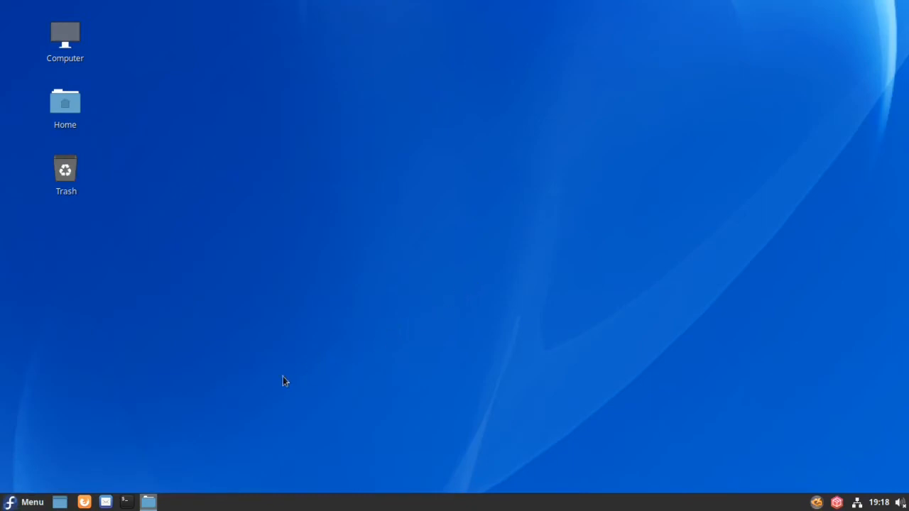
Step: Restore the Nemo Home folder window and open a terminal on top of it
left_click(149, 502)
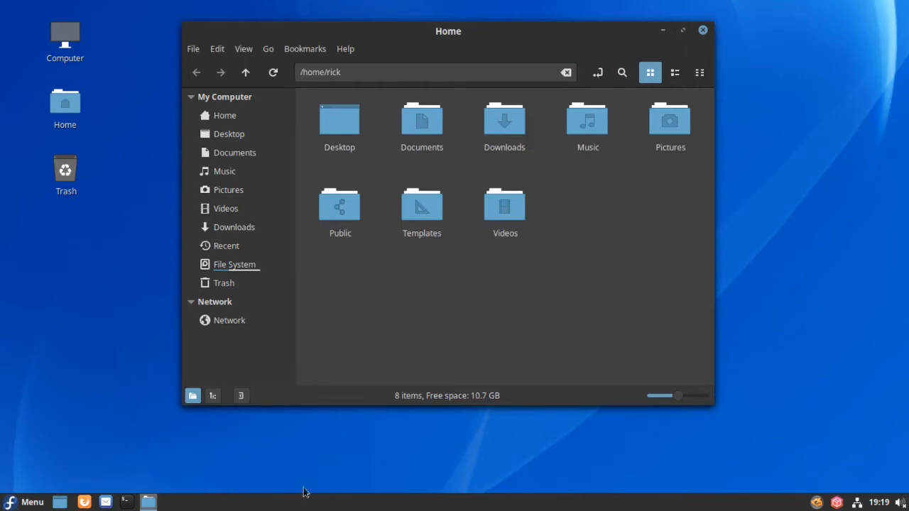
left_click(122, 501)
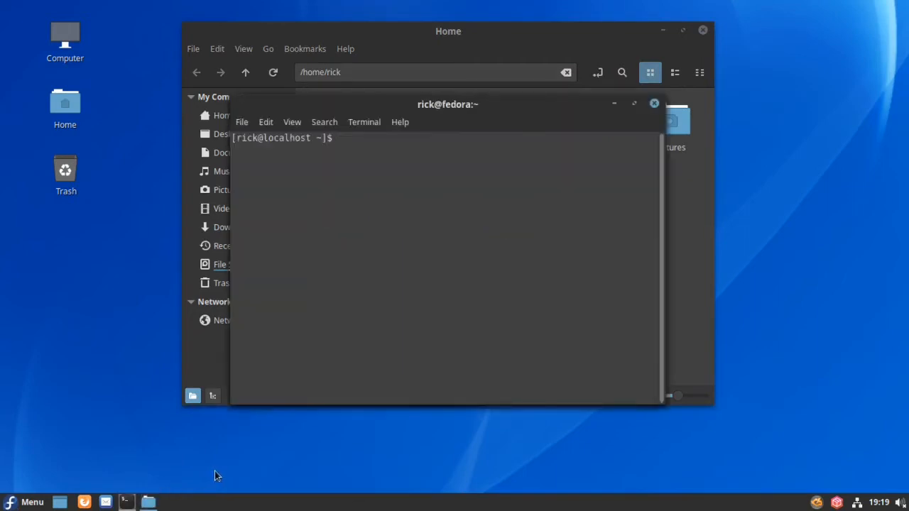
Step: Run lsblk to list the 28.1G vda disk, 1G /boot and 15G LVM root
type("lsblk")
key("Return")
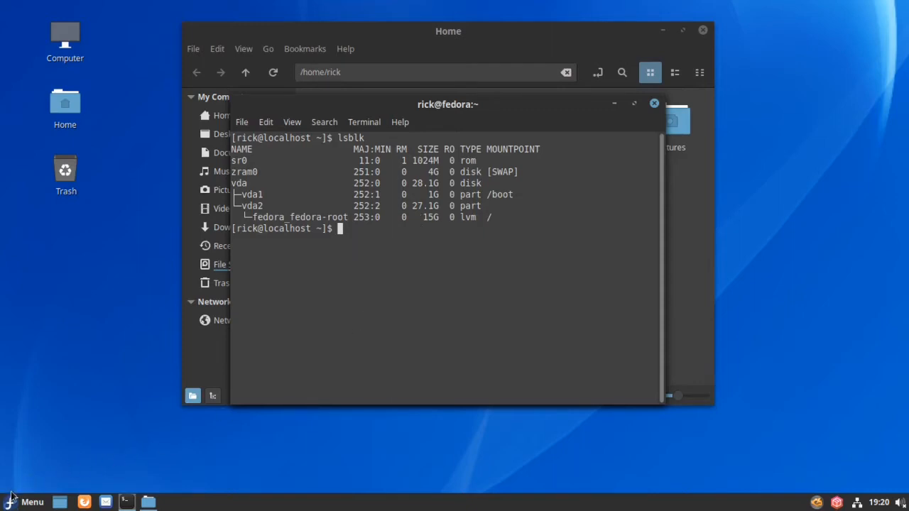
Step: Launch Disks from Accessories, view the 16 GB XFS root volume, then select the desktop Home folder
left_click(30, 504)
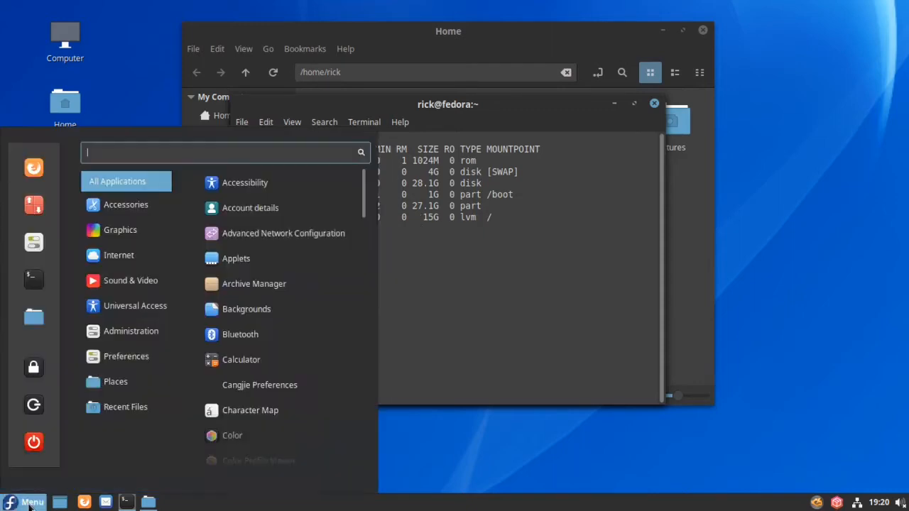
mouse_move(114, 320)
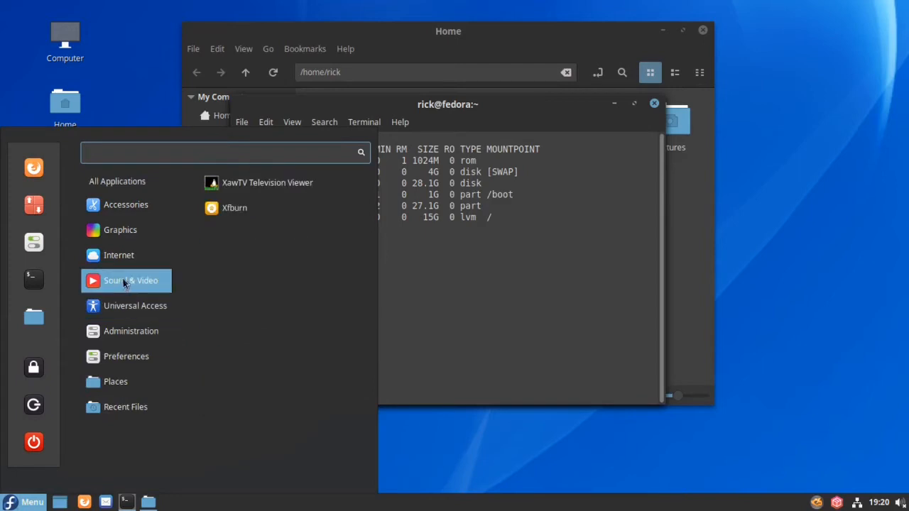
mouse_move(138, 210)
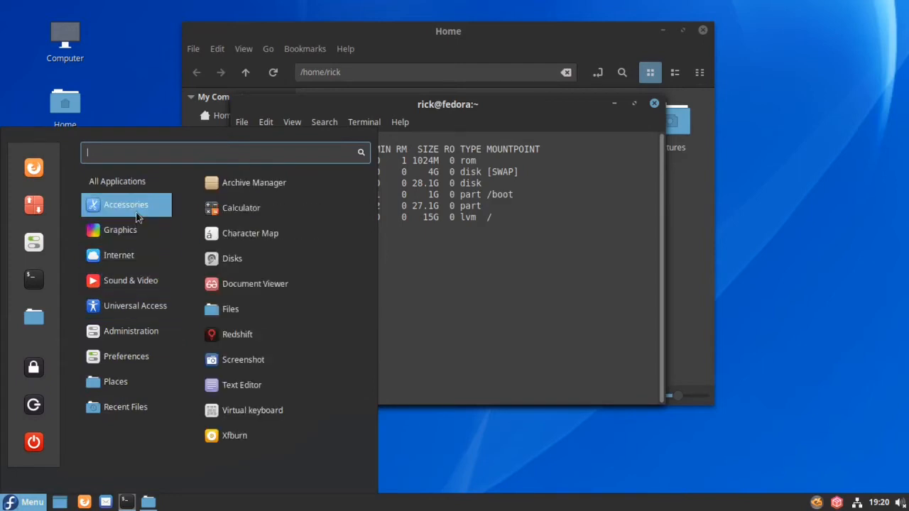
left_click(228, 260)
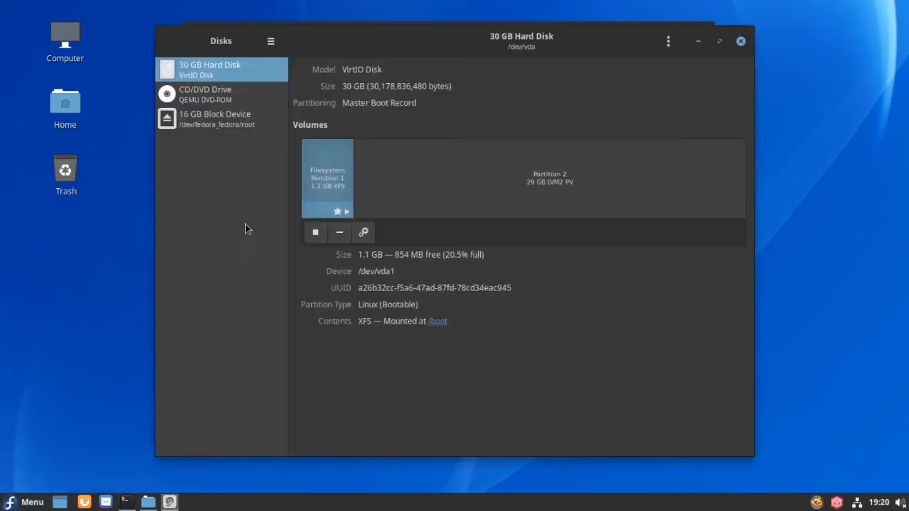
left_click(207, 123)
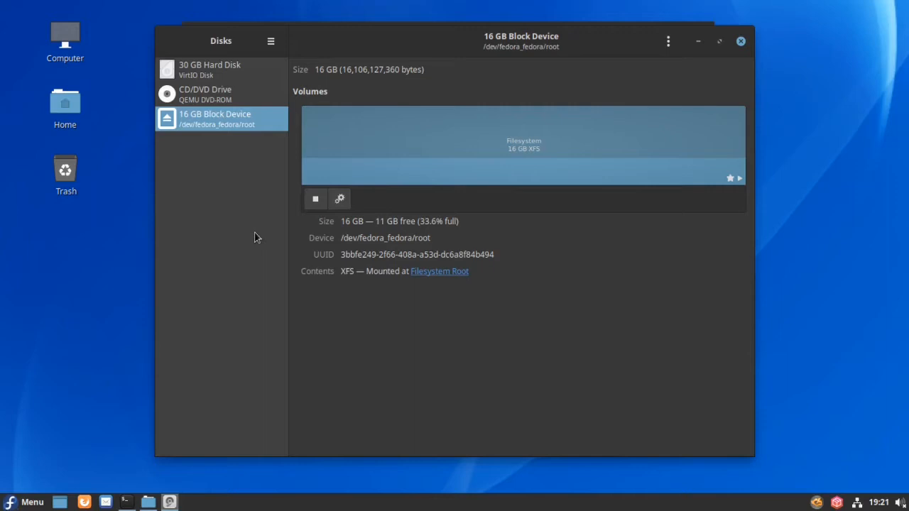
left_click(70, 118)
left_click(69, 112)
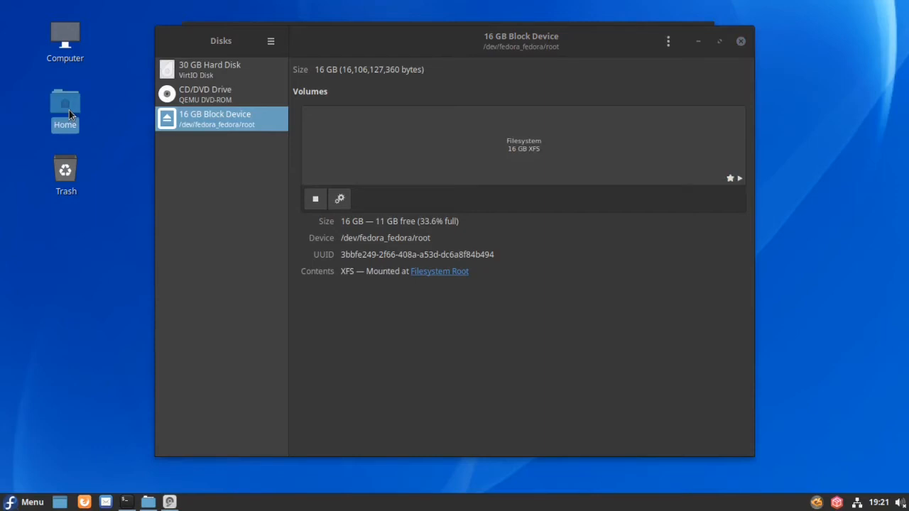
Step: Browse the Home folder, the empty Documents folder and the File System root in Nemo
double_click(65, 106)
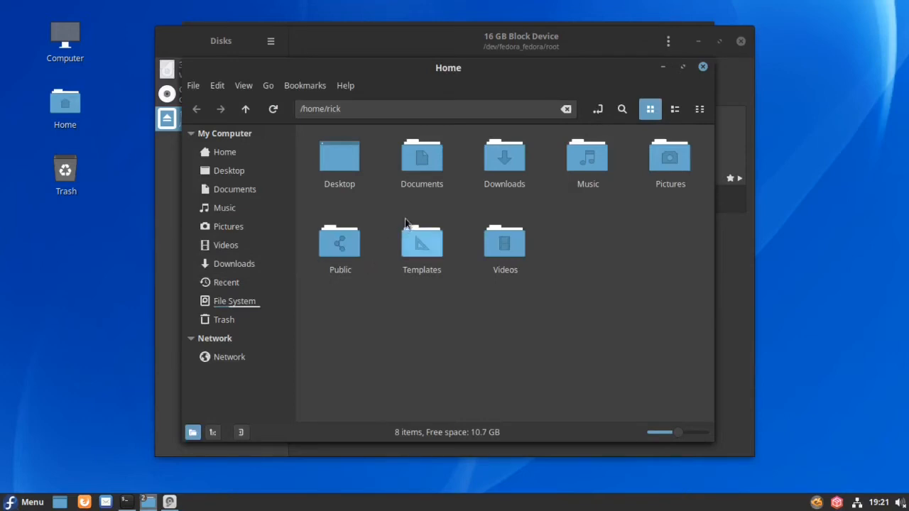
double_click(425, 171)
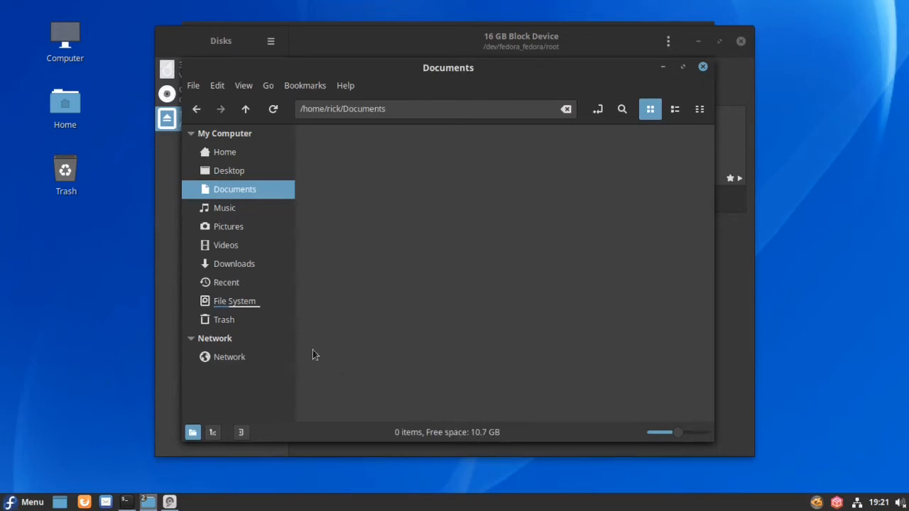
left_click(237, 307)
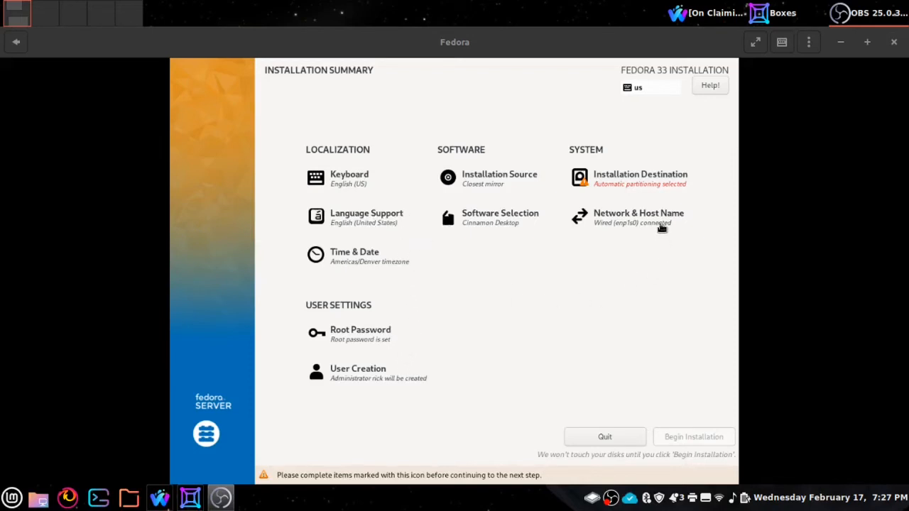
Step: Switch Installation Destination to 'Advanced Custom (Blivet-GUI)' storage configuration and confirm it
left_click(644, 190)
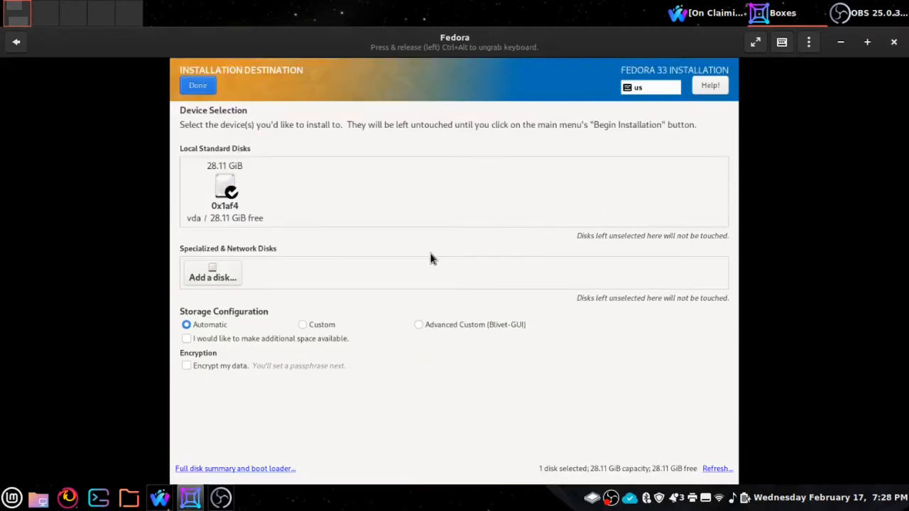
left_click(420, 324)
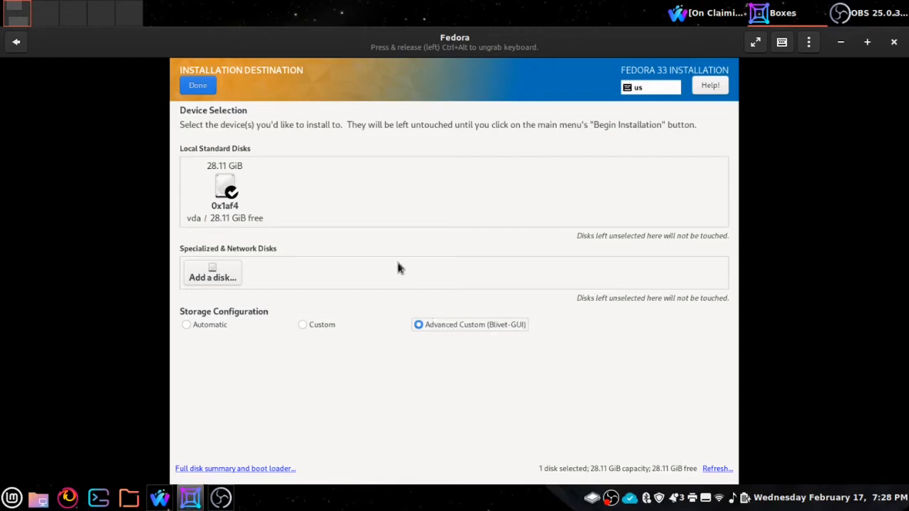
left_click(193, 82)
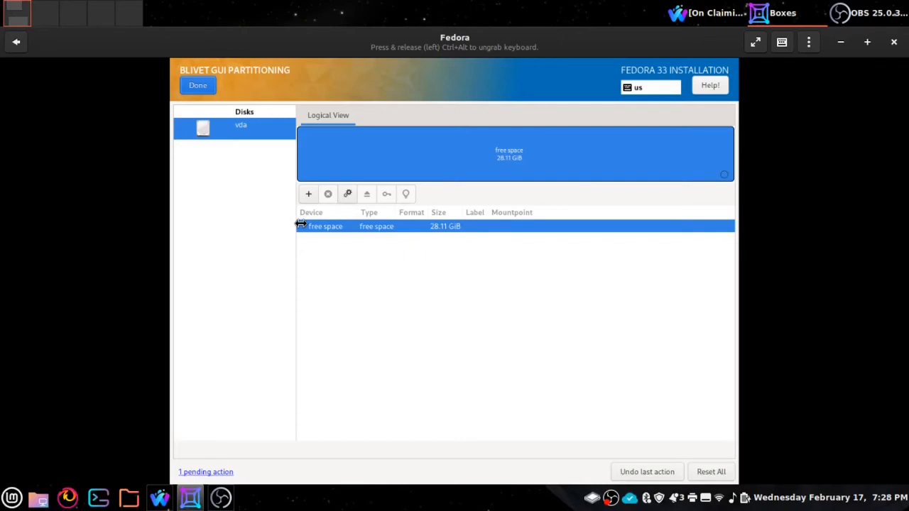
Step: Set a new gpt partition table on disk vda, replacing msdos
left_click(347, 195)
left_click(359, 284)
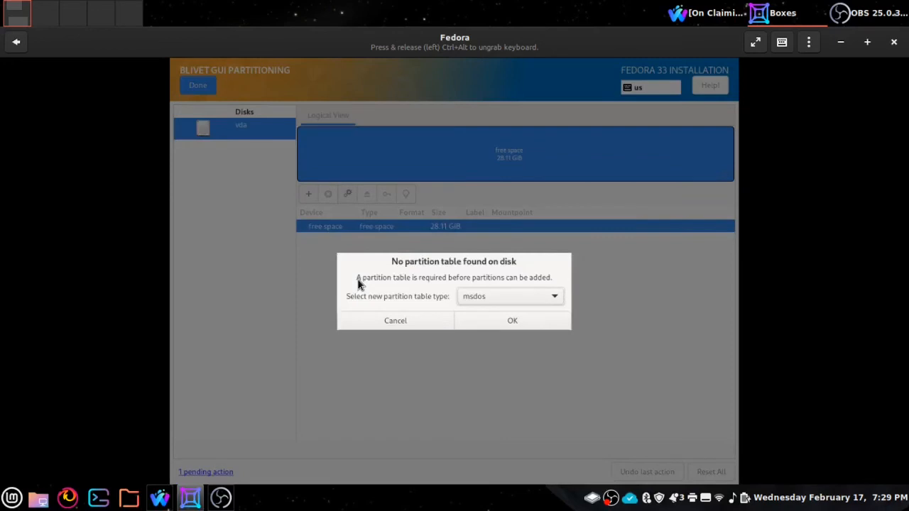
left_click(550, 300)
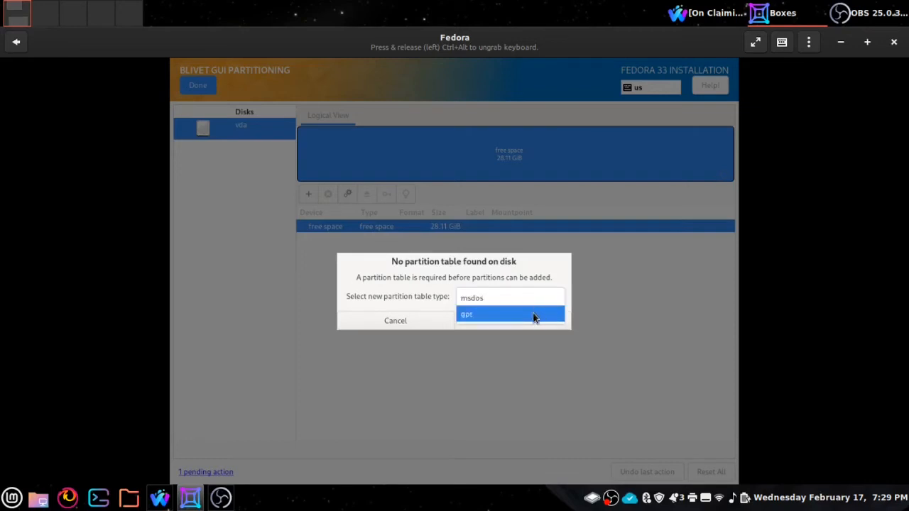
left_click(534, 316)
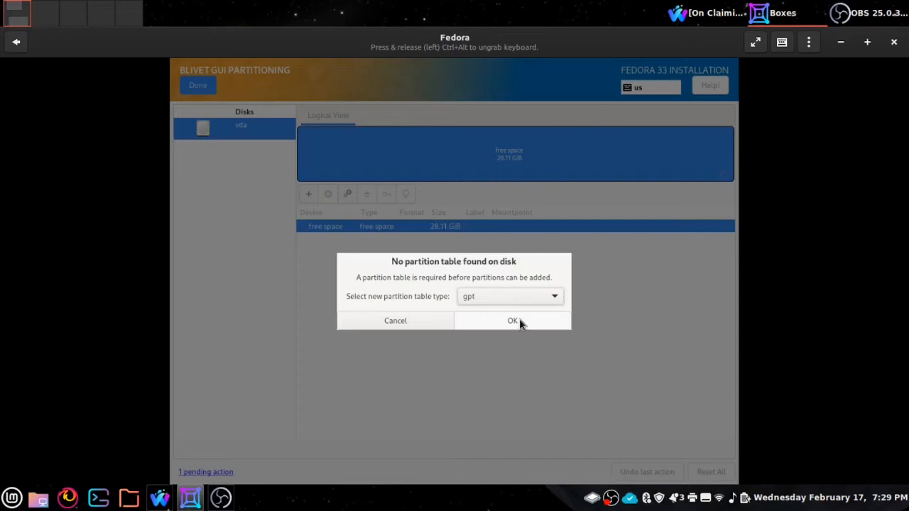
left_click(519, 321)
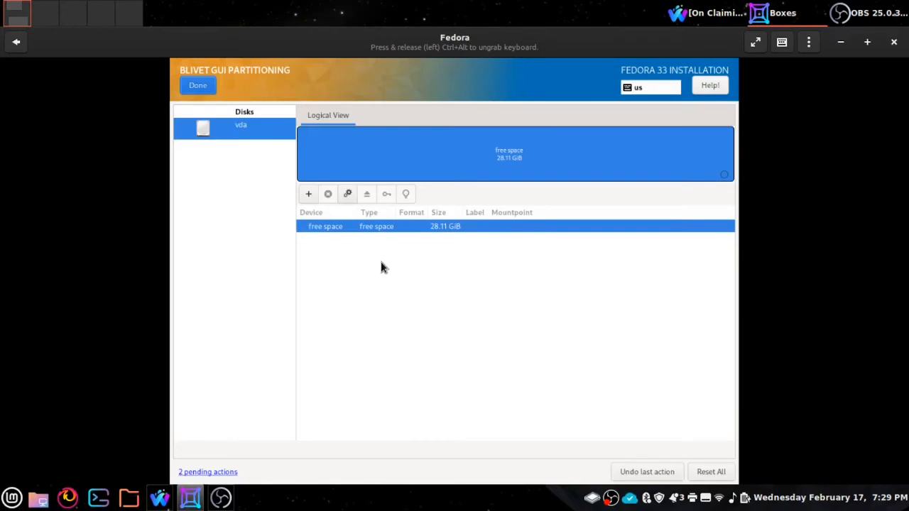
Step: Add a new partition on vda sized 512 MiB with the BIOS Boot filesystem, becoming 2 MiB
left_click(309, 198)
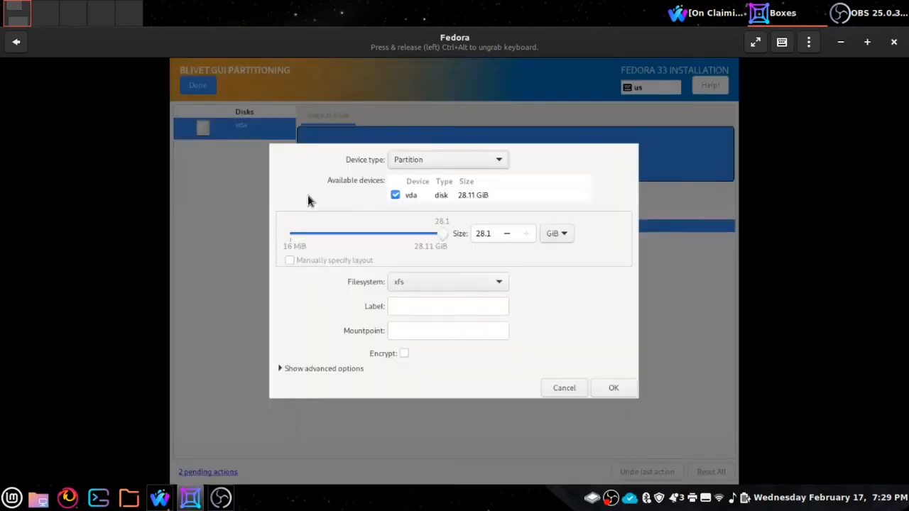
left_click(442, 237)
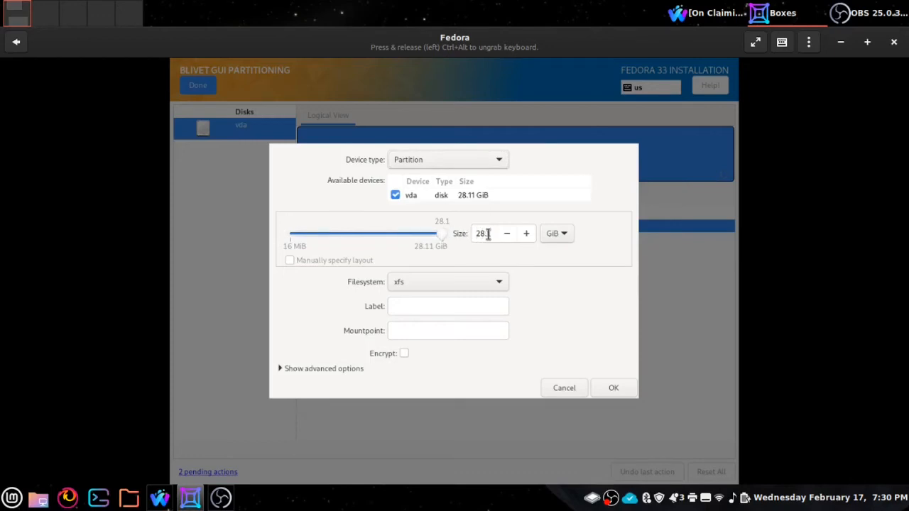
left_click_drag(490, 235, 462, 235)
type("6")
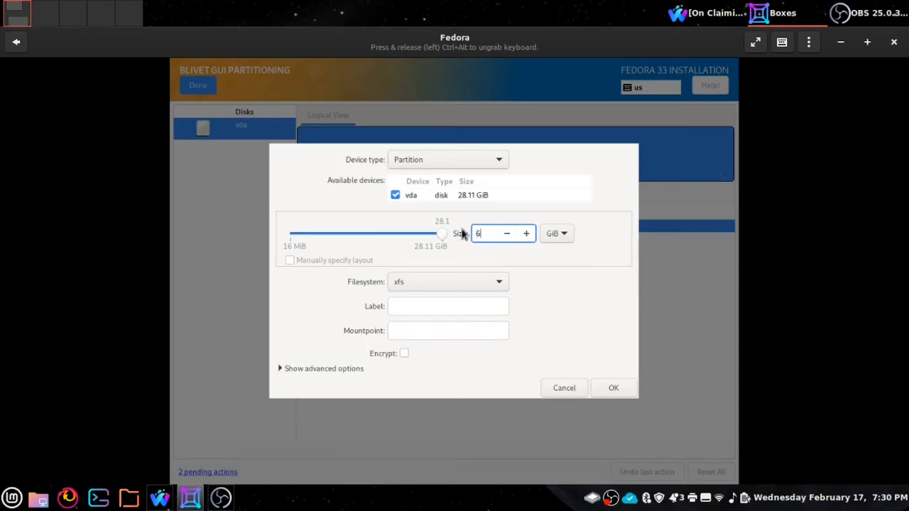
type("1")
key("BackSpace")
key("BackSpace")
type("512")
left_click(560, 238)
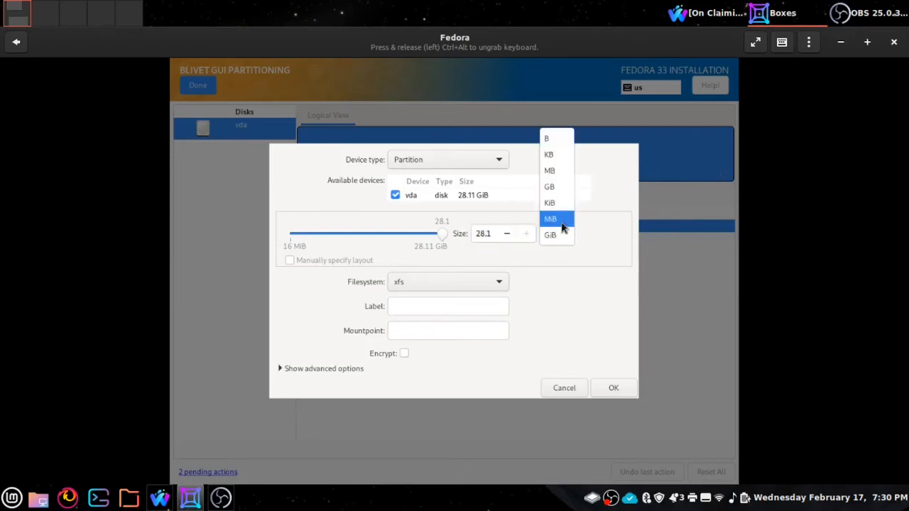
left_click(561, 220)
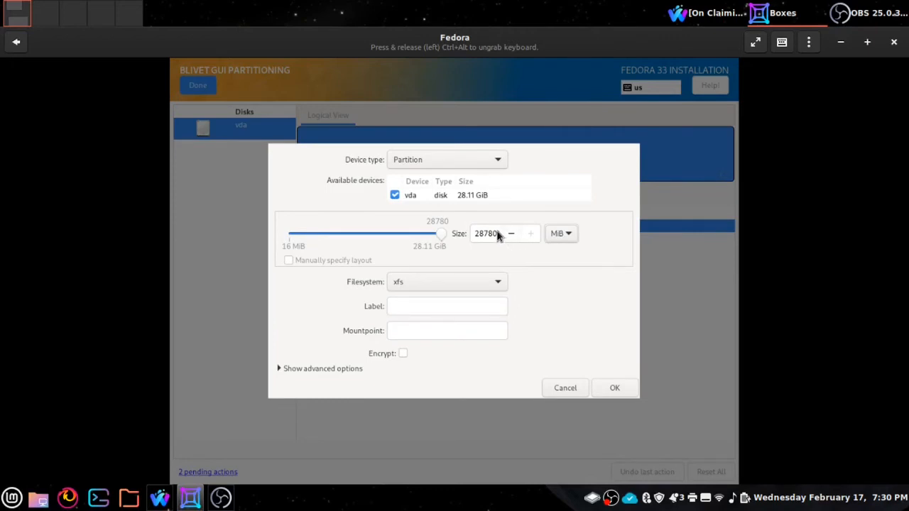
left_click(479, 234)
double_click(479, 234)
key("Tab")
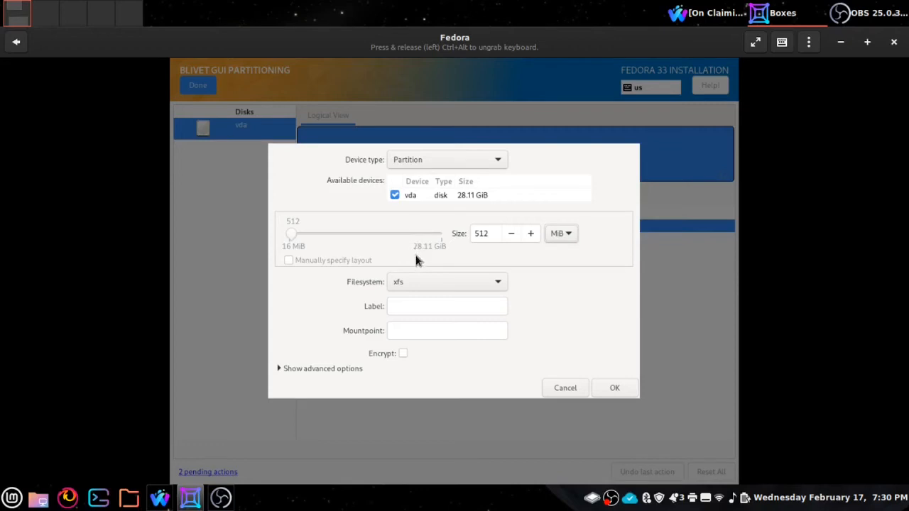
left_click(487, 284)
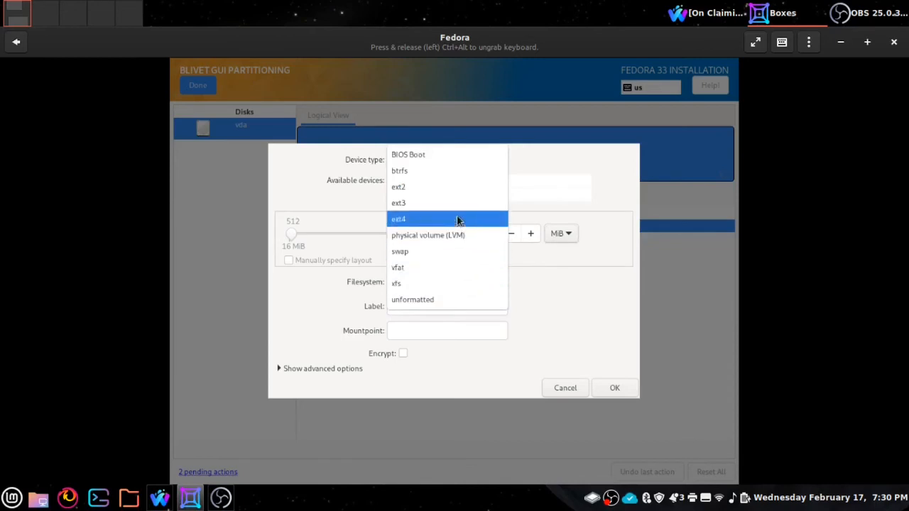
left_click(431, 155)
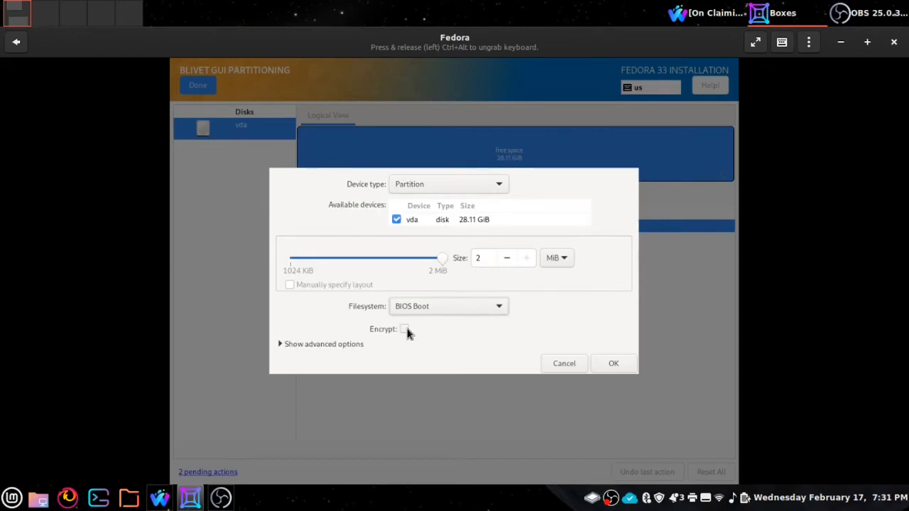
Step: Create the 2 MiB biosboot partition vda1, then add a partition in the remaining 28.1 GiB
left_click(613, 363)
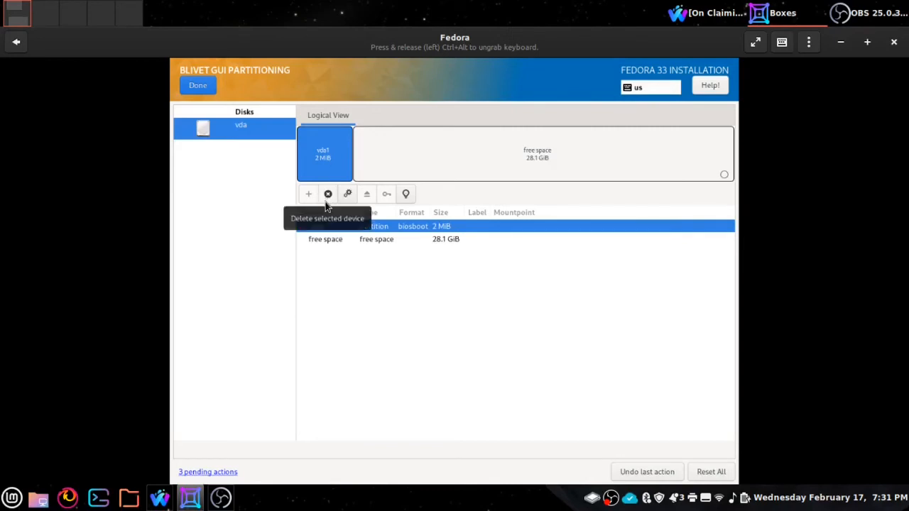
left_click(327, 239)
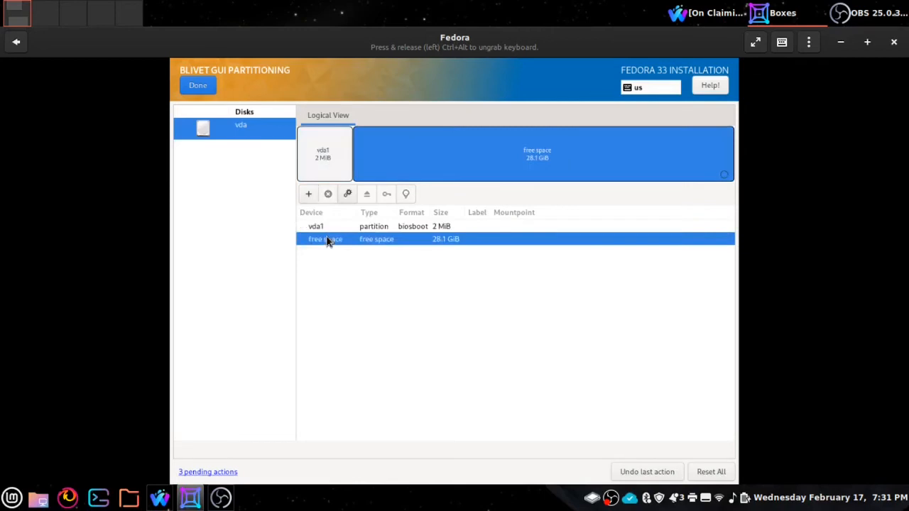
left_click(309, 196)
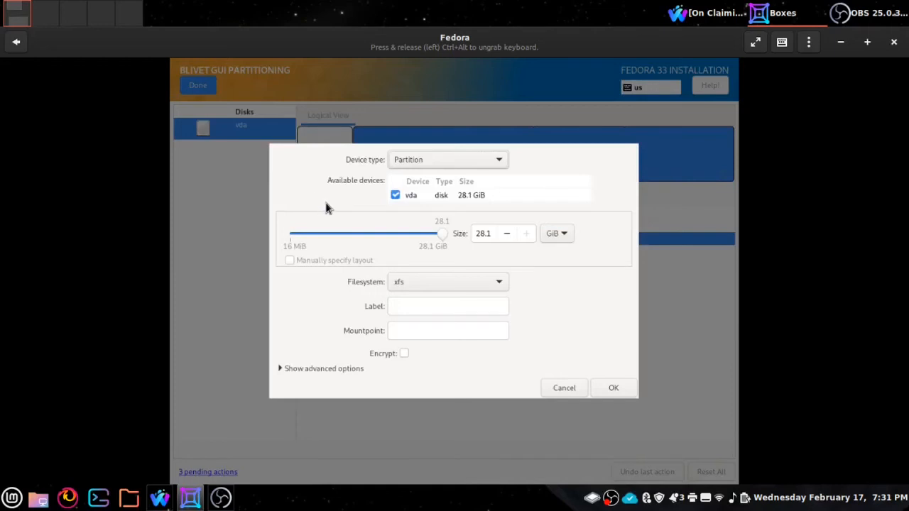
Step: Choose ext4 as the filesystem for the 28.1 GiB partition
key("Tab")
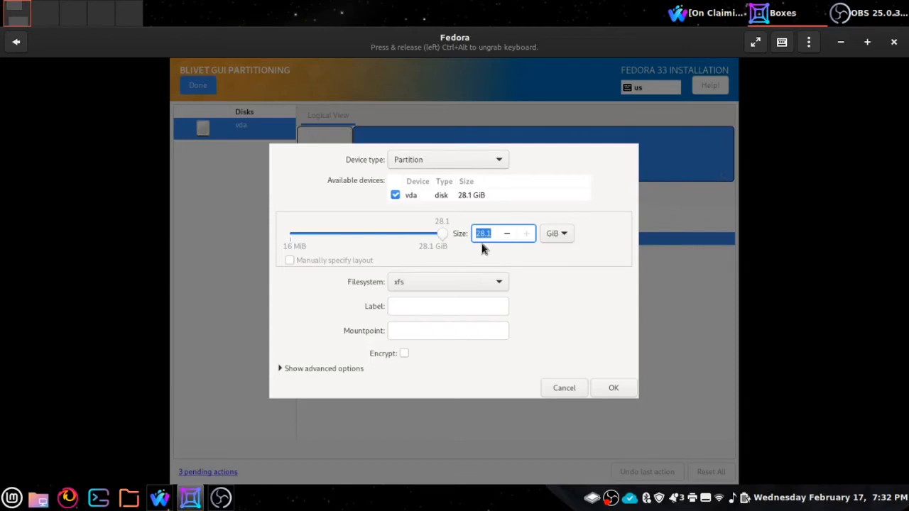
left_click(492, 283)
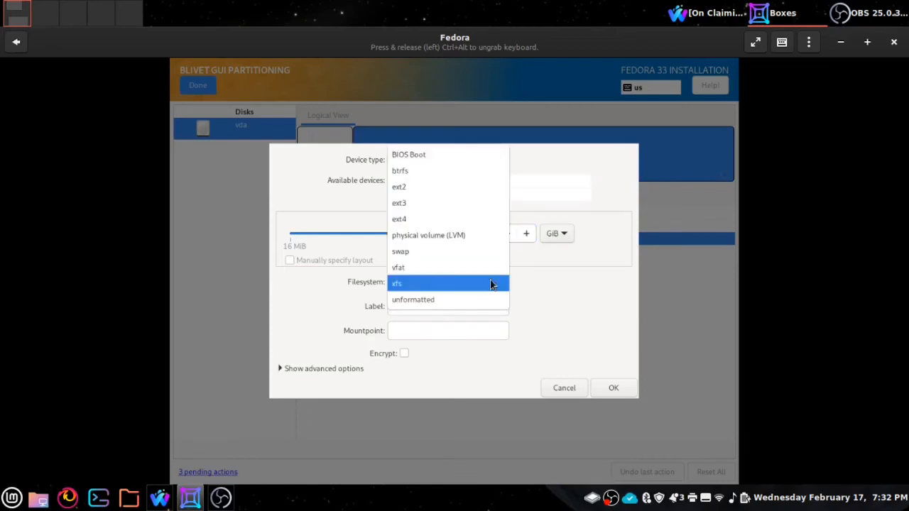
left_click(443, 223)
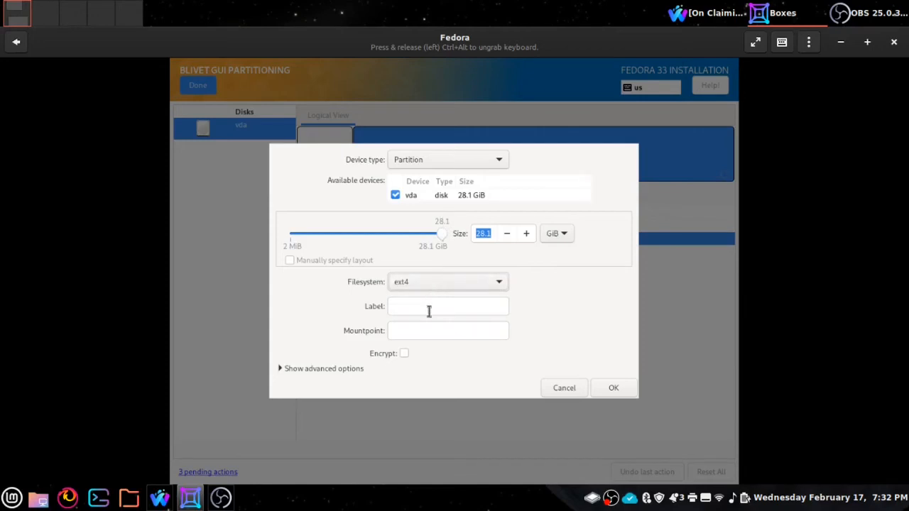
Step: Create the 28.1 GiB ext4 partition vda2 with label 'root' and mount point '/'
left_click(480, 285)
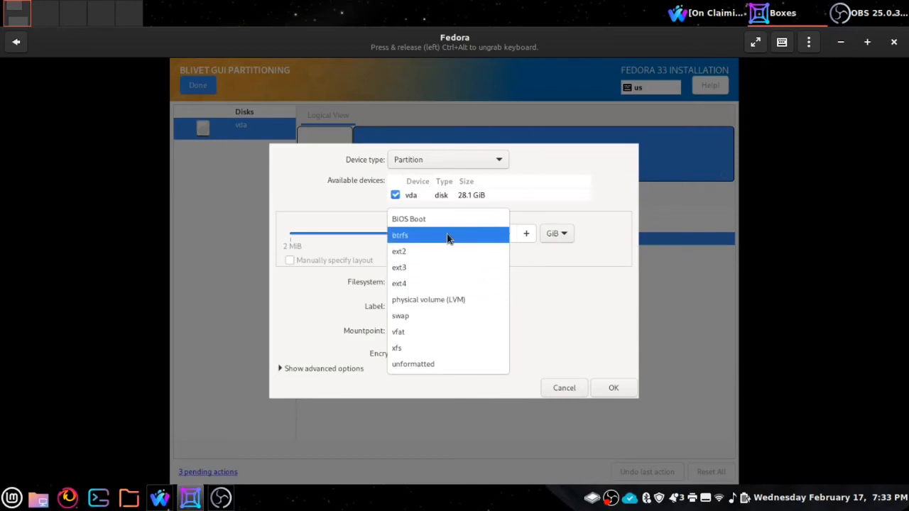
left_click(435, 286)
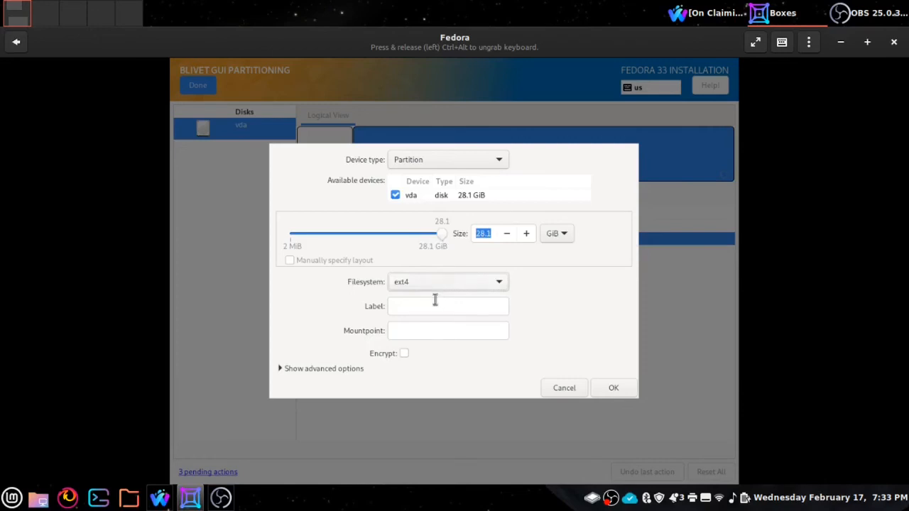
left_click(435, 304)
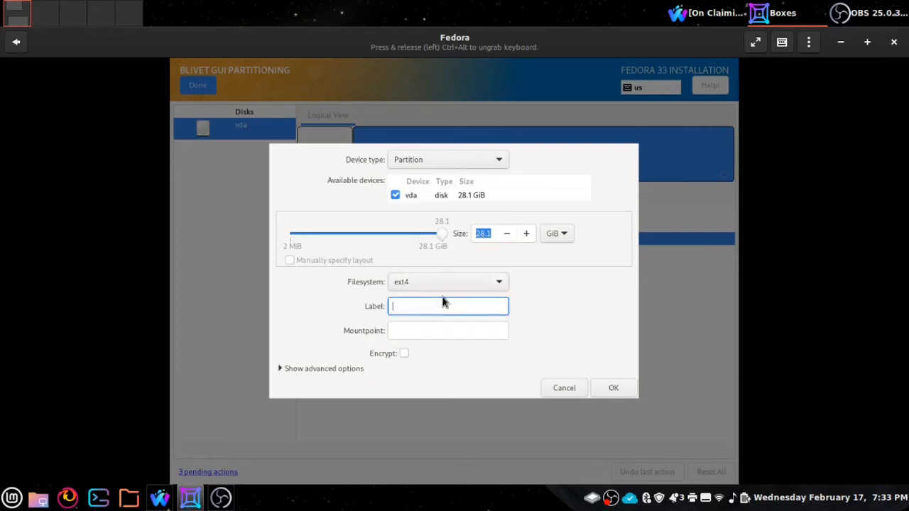
type("root")
key("Tab")
key("shift+Tab")
type("/")
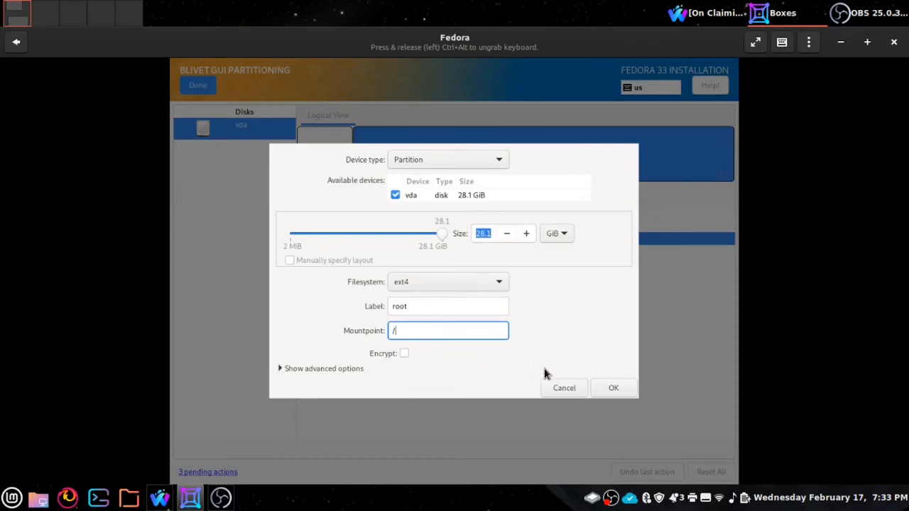
left_click(601, 388)
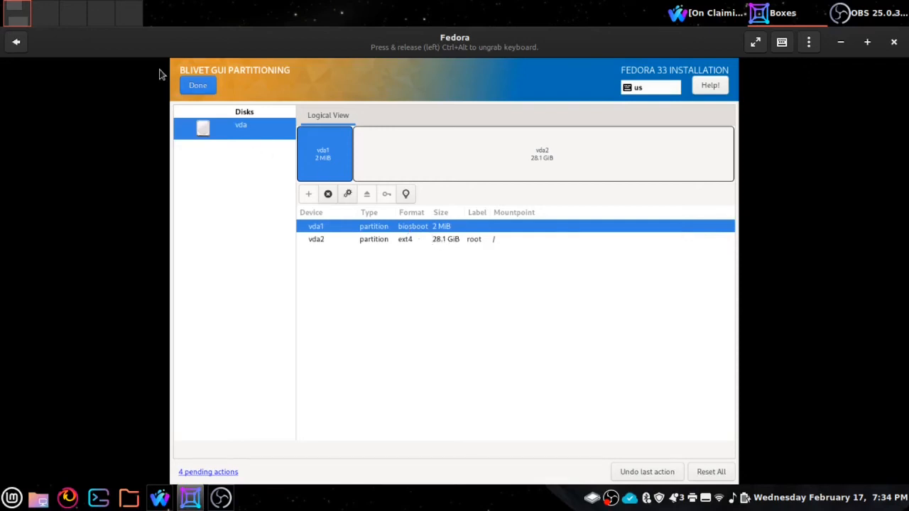
Step: Finish partitioning and accept the summary of six queued changes
left_click(201, 86)
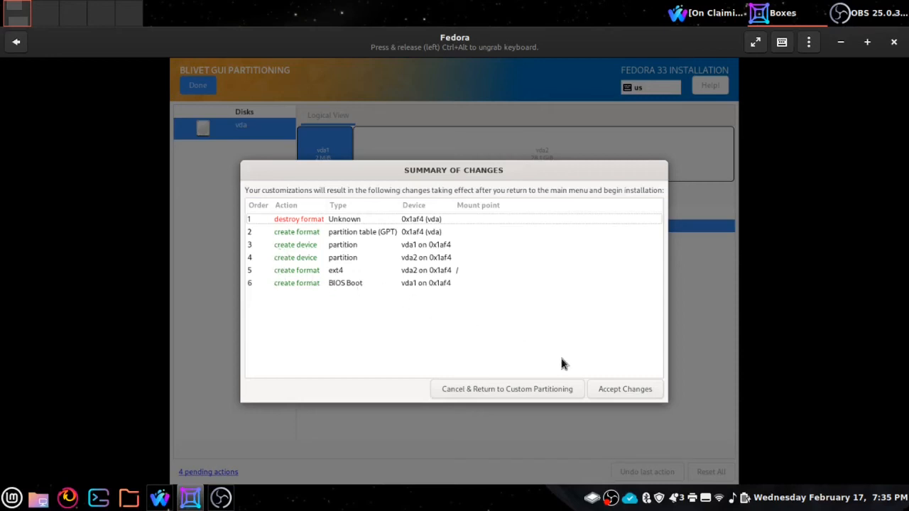
left_click(624, 392)
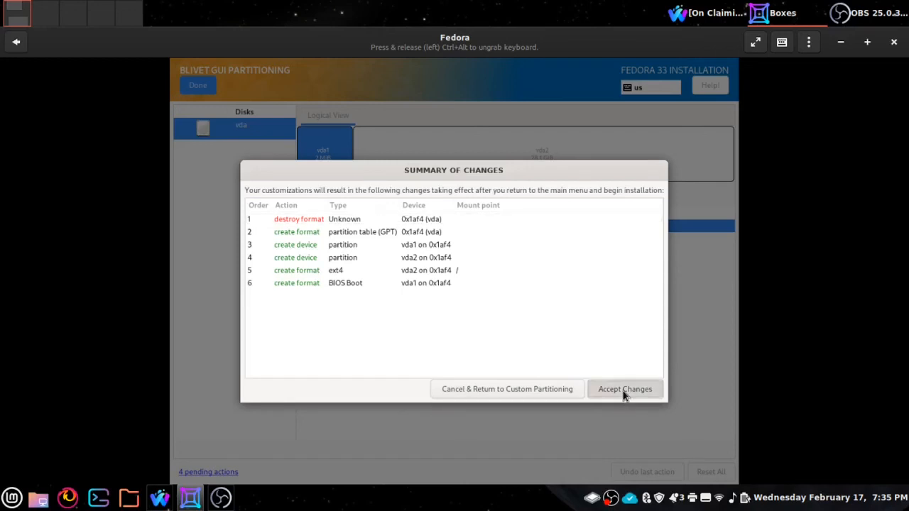